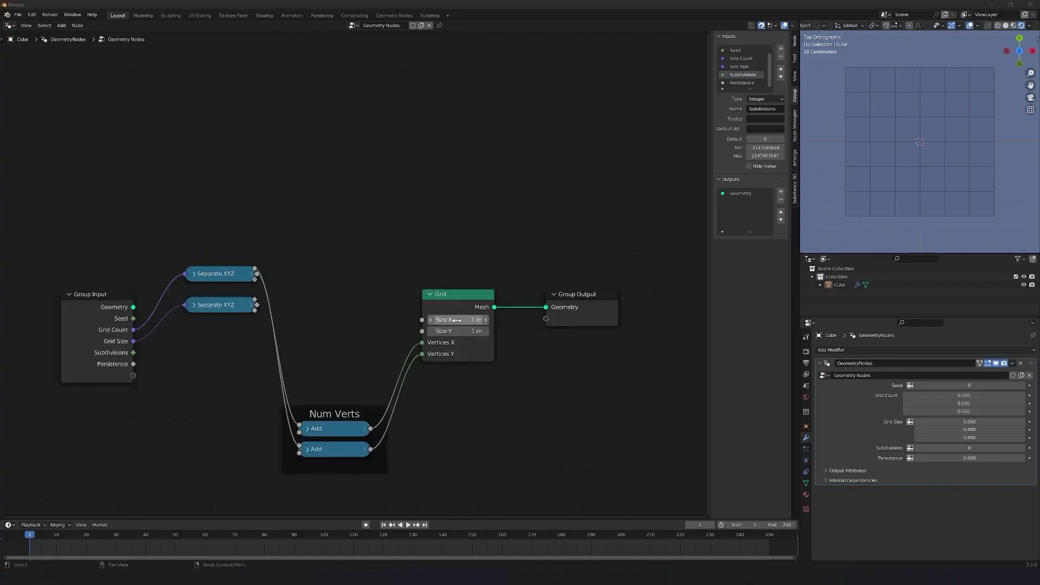
{"action": "left_click", "coordinate": [482, 429]}
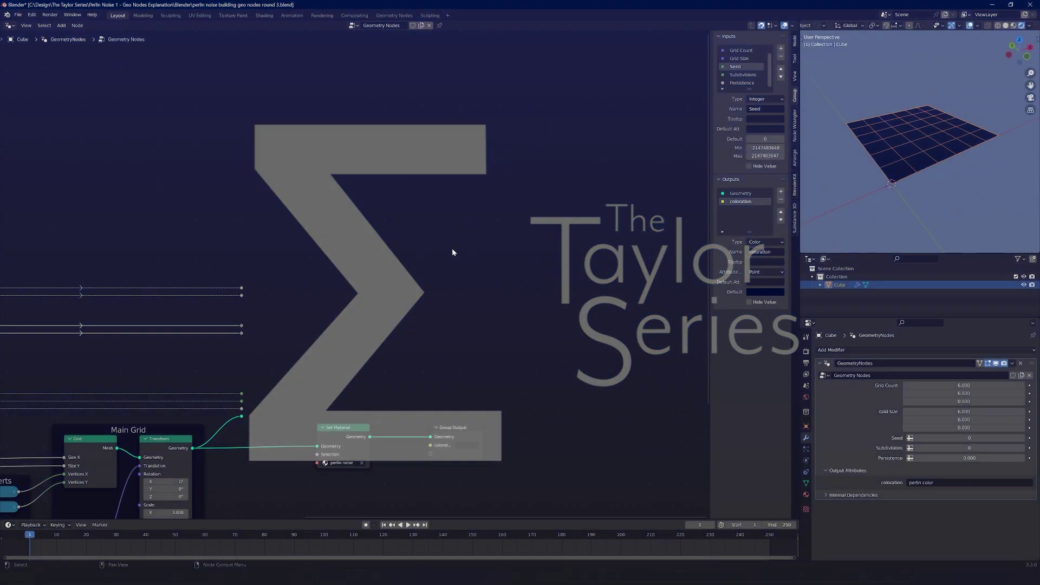
- Add a Math node in the empty space above the Set Material node
{"action": "key", "text": "shift+a"}
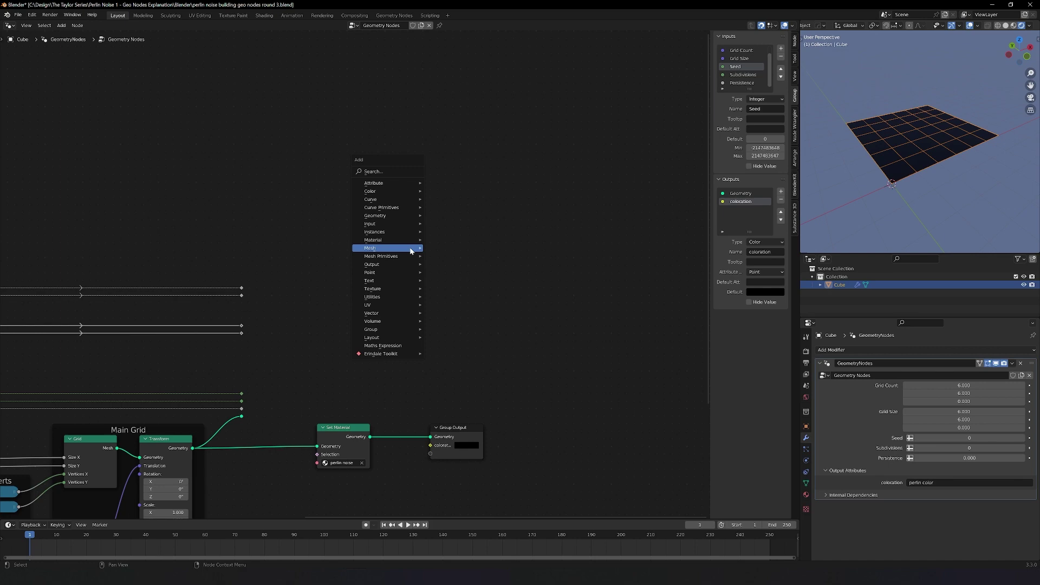
{"action": "left_click", "coordinate": [398, 173]}
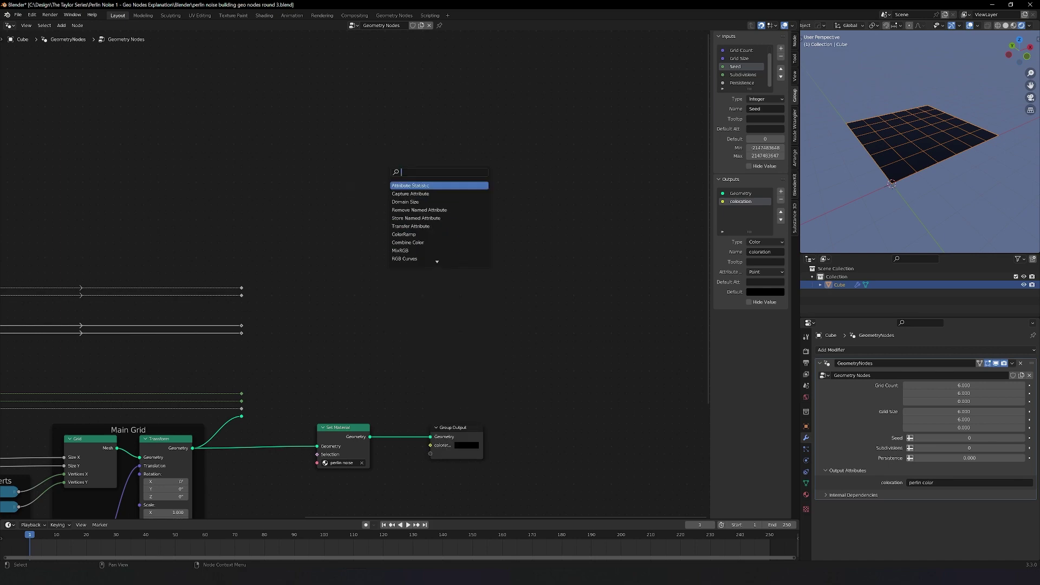
{"action": "type", "text": "math"}
{"action": "key", "text": "Return"}
{"action": "left_click", "coordinate": [385, 169]}
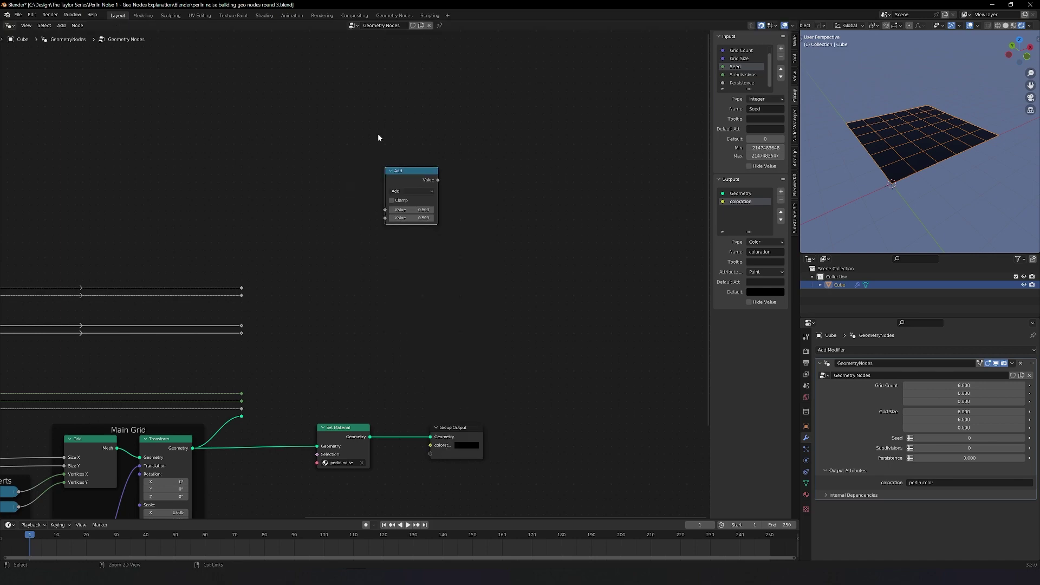
- Turn the Math node into a node group and name the group Octave
{"action": "key", "text": "ctrl+g"}
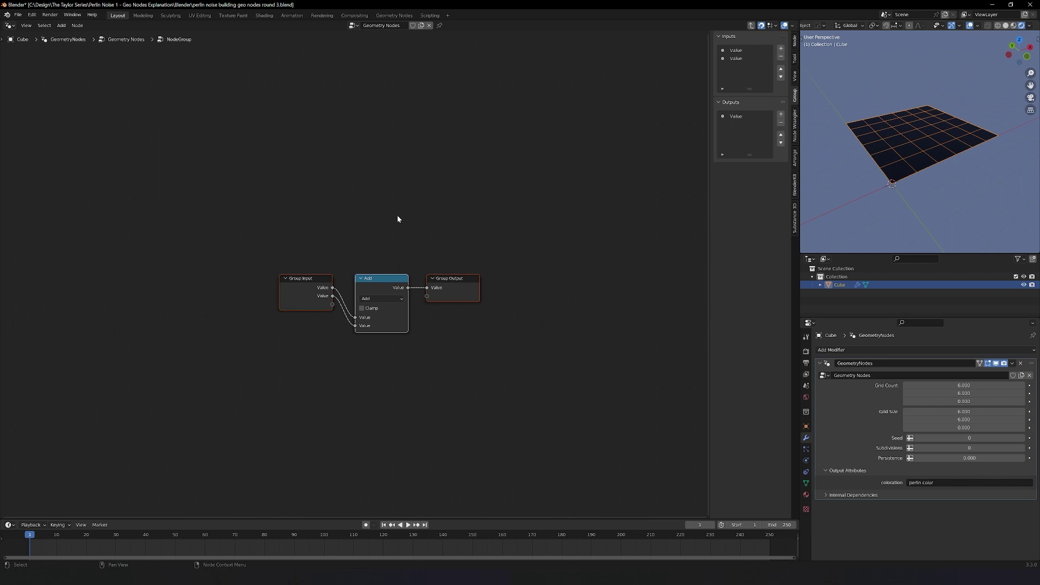
{"action": "key", "text": "Tab"}
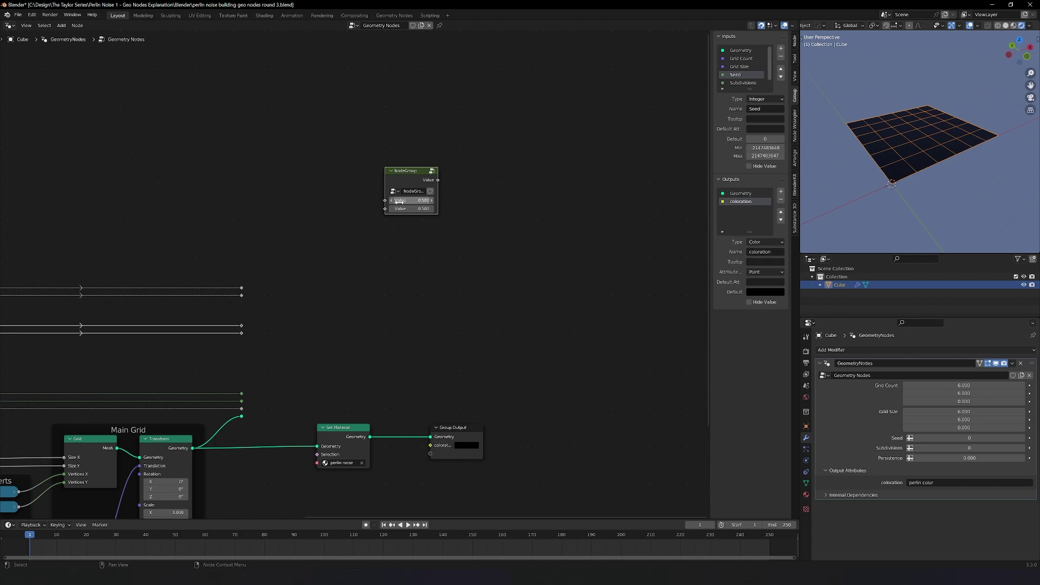
{"action": "double_click", "coordinate": [408, 190]}
{"action": "type", "text": "Octave"}
{"action": "key", "text": "Return"}
- Delete the Add node inside the Octave group, leaving only its Group Input and Group Output nodes
{"action": "key", "text": "Tab"}
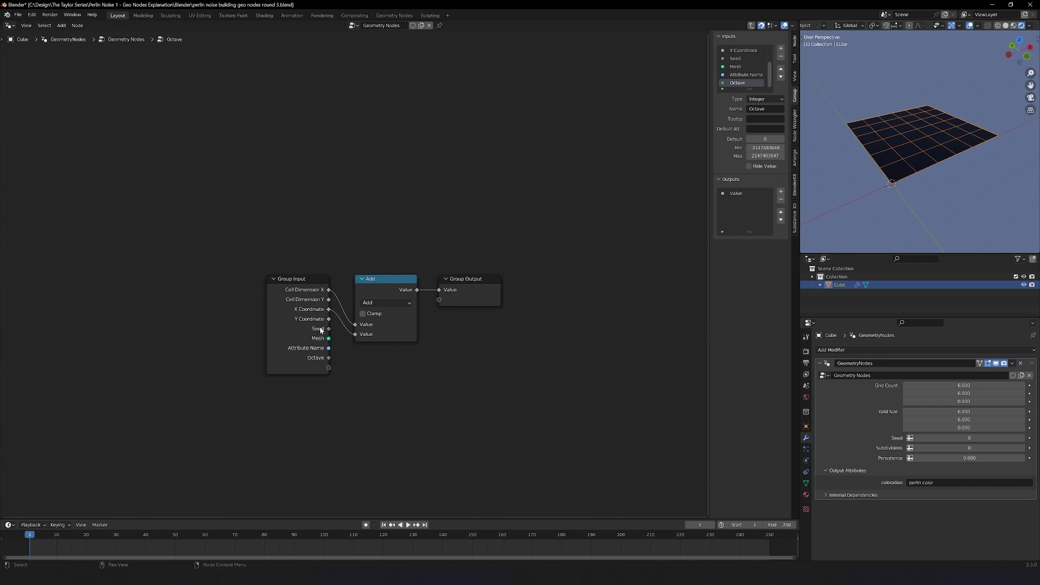
{"action": "mouse_move", "coordinate": [318, 330]}
{"action": "key", "text": "x"}
{"action": "left_click", "coordinate": [468, 278]}
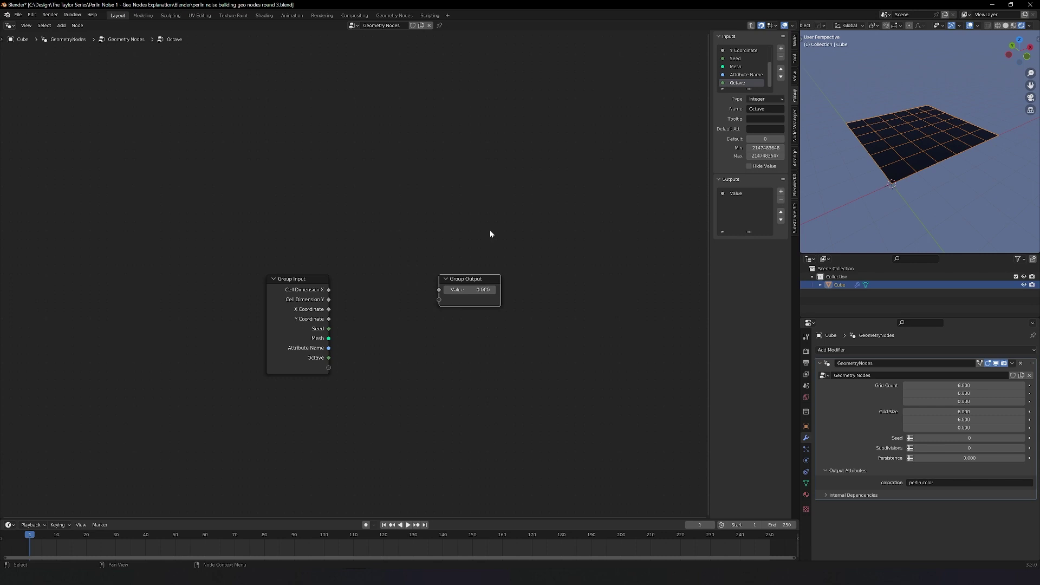
- Add a Random Value node to the Octave group and connect the group's Seed input to its seed
{"action": "left_click", "coordinate": [572, 286]}
{"action": "key", "text": "shift+a"}
{"action": "type", "text": "ra"}
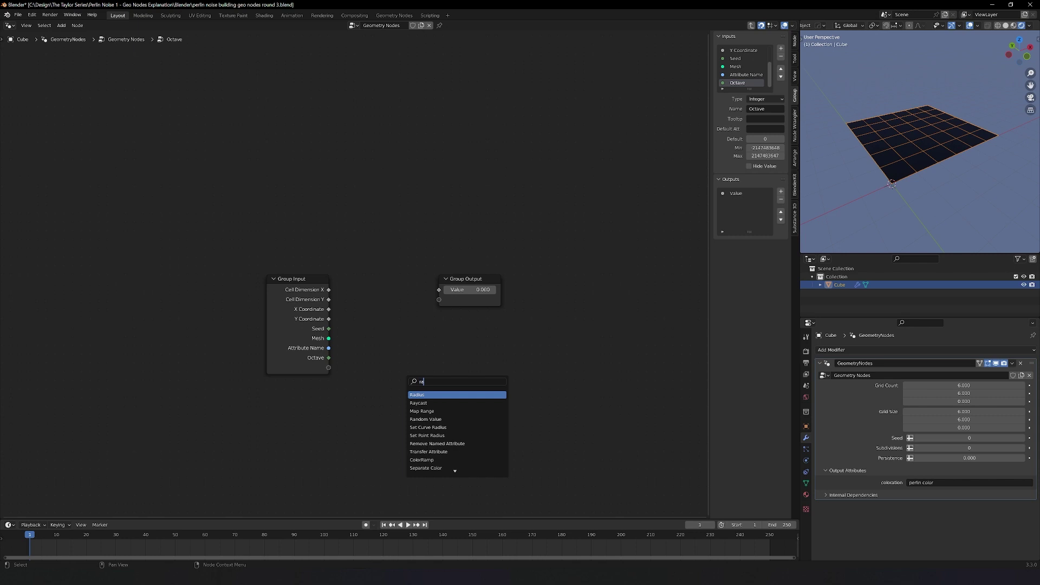
{"action": "type", "text": "ndom"}
{"action": "key", "text": "Return"}
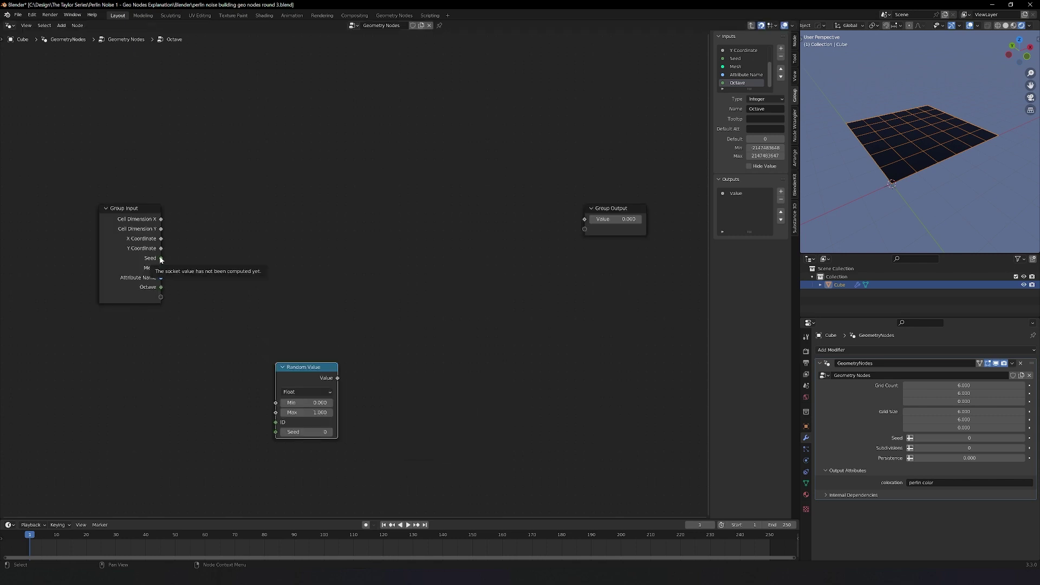
{"action": "left_click_drag", "start_coordinate": [161, 258], "coordinate": [271, 430]}
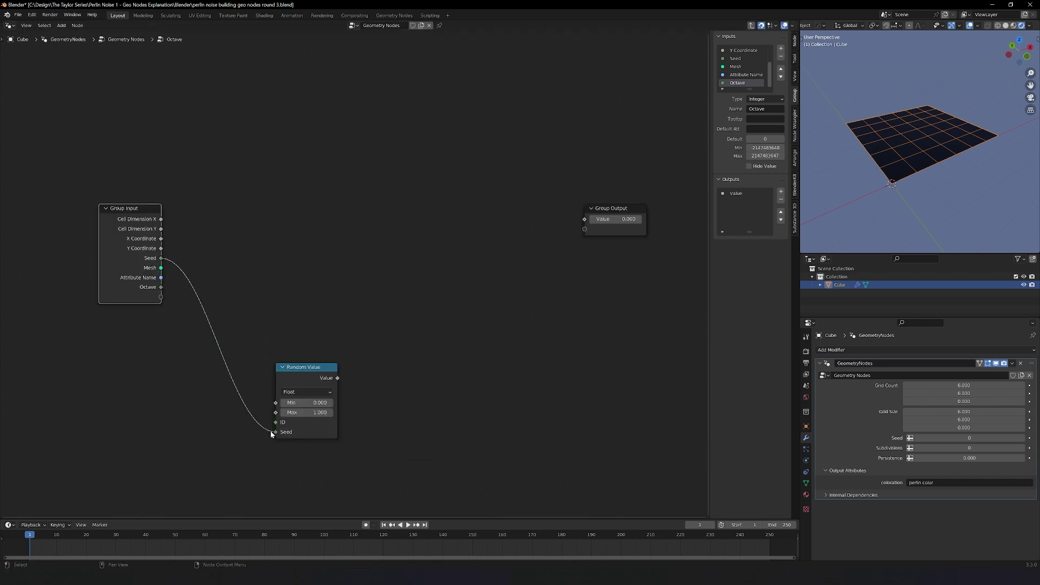
- Set the Random Value node's maximum to 2*pi
{"action": "left_click", "coordinate": [307, 411]}
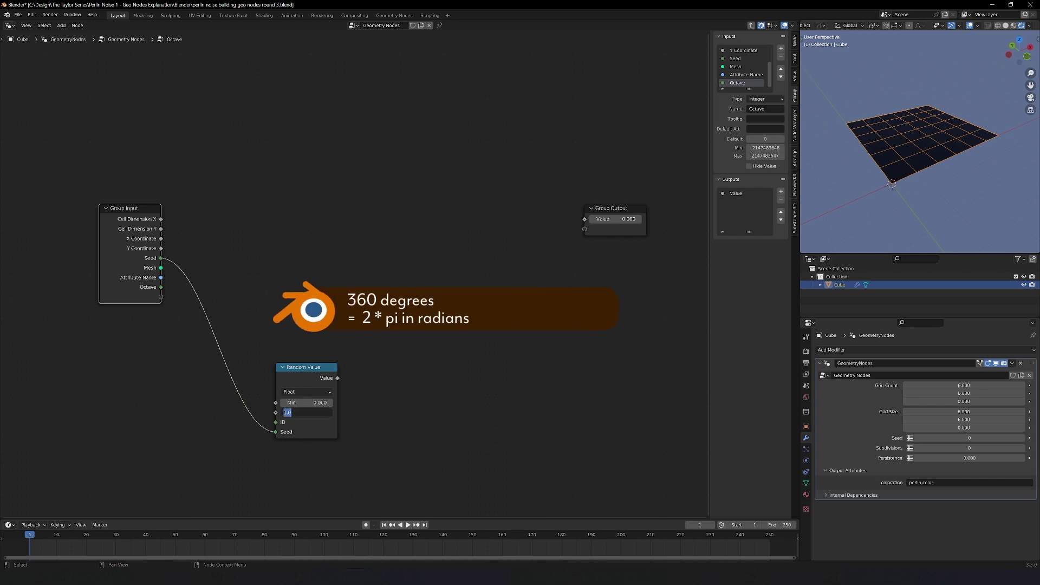
{"action": "type", "text": "2*pi"}
{"action": "key", "text": "Return"}
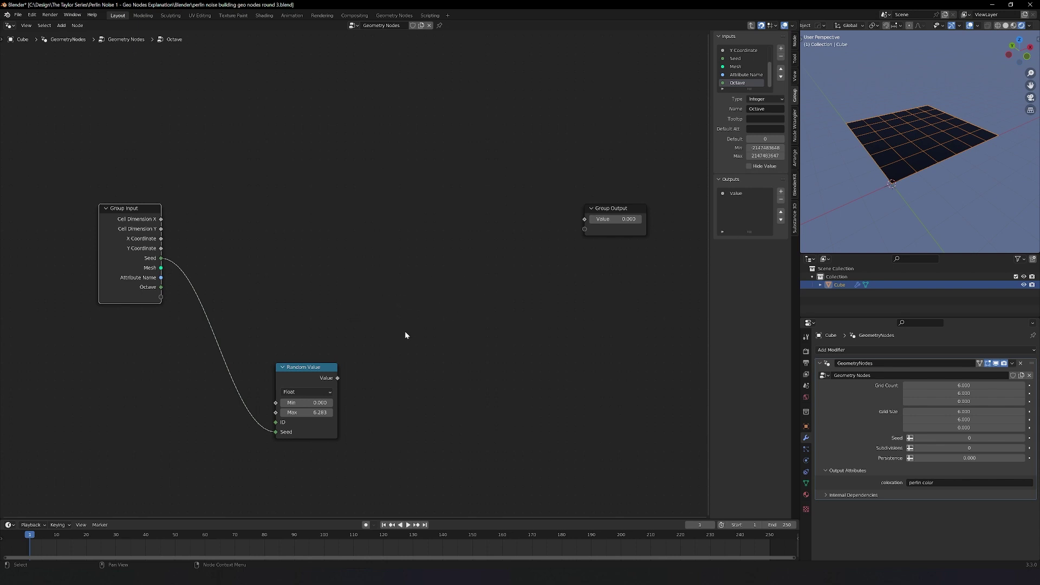
- Add a Store Named Attribute node and connect the group's Attribute Name input to its Name
{"action": "key", "text": "shift+a"}
{"action": "type", "text": "store"}
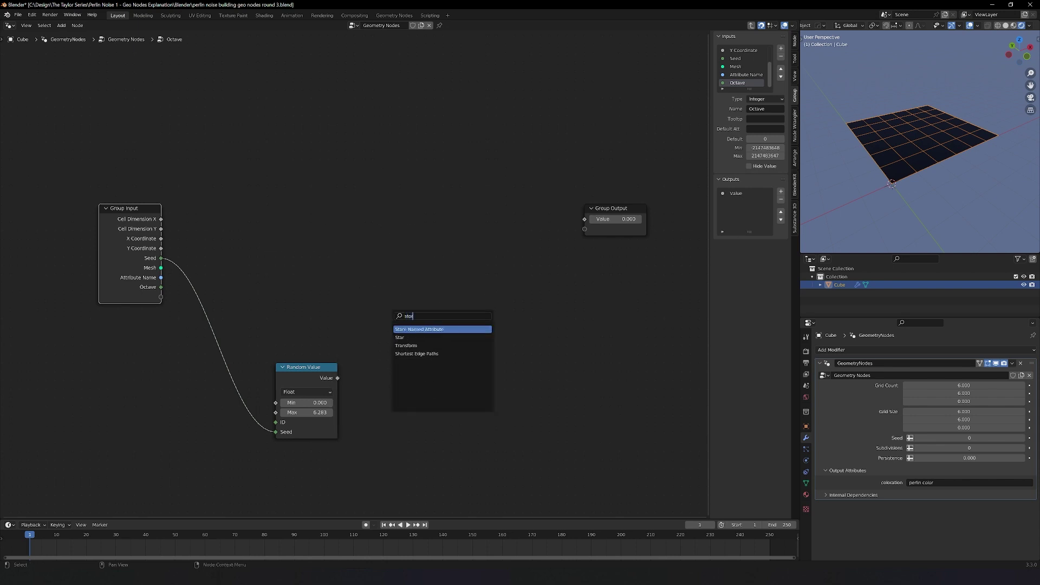
{"action": "key", "text": "Return"}
{"action": "left_click", "coordinate": [389, 278]}
{"action": "left_click_drag", "start_coordinate": [162, 280], "coordinate": [390, 343]}
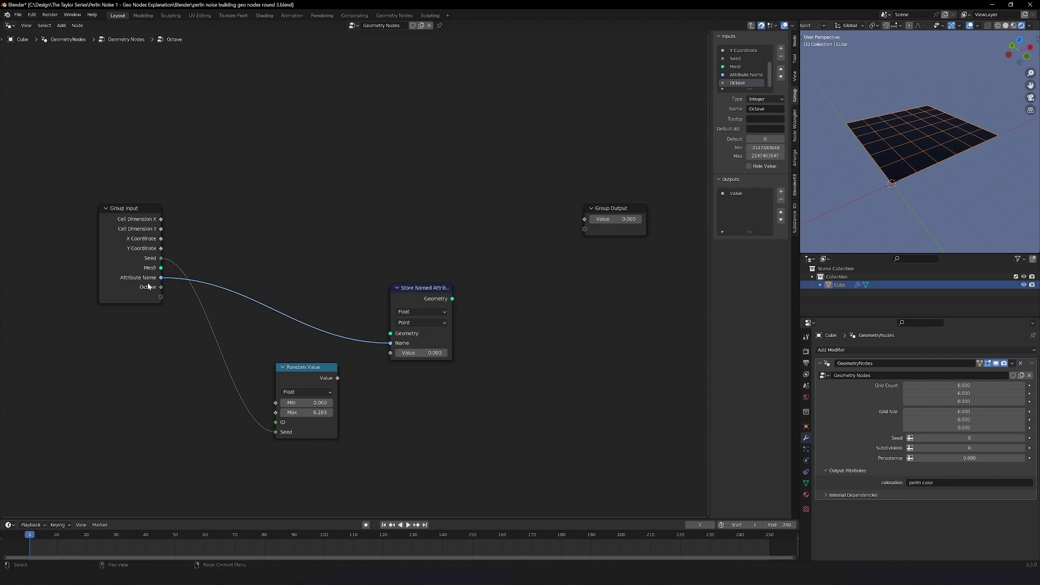
- Connect the Mesh input and the random value to Store Named Attribute's Geometry and Value, keeping the Float type and Point domain
{"action": "key", "text": "Tab"}
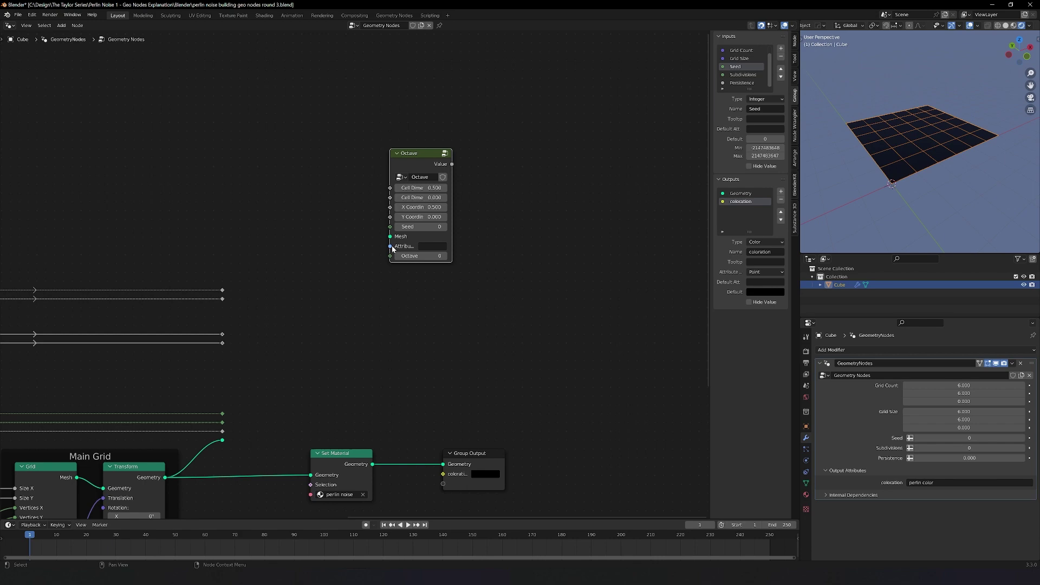
{"action": "key", "text": "Tab"}
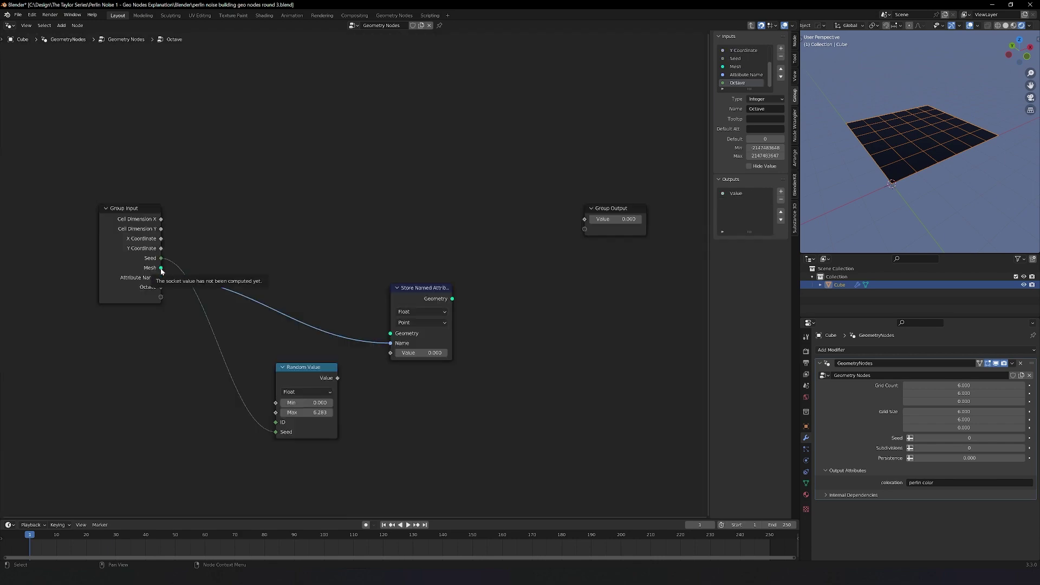
{"action": "left_click_drag", "start_coordinate": [160, 268], "coordinate": [390, 333]}
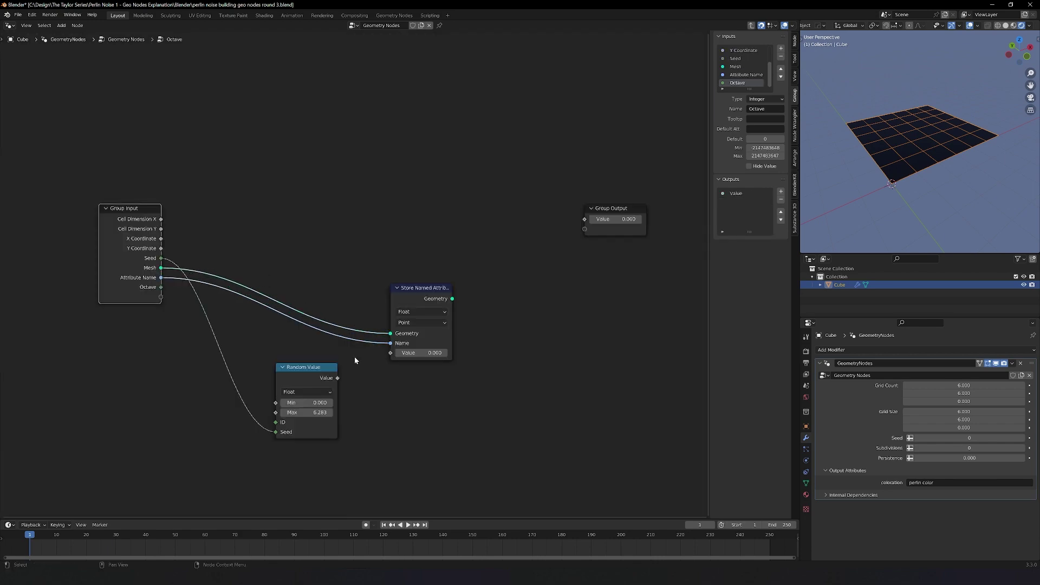
{"action": "left_click_drag", "start_coordinate": [338, 377], "coordinate": [390, 353]}
{"action": "left_click", "coordinate": [421, 311]}
{"action": "left_click", "coordinate": [421, 311]}
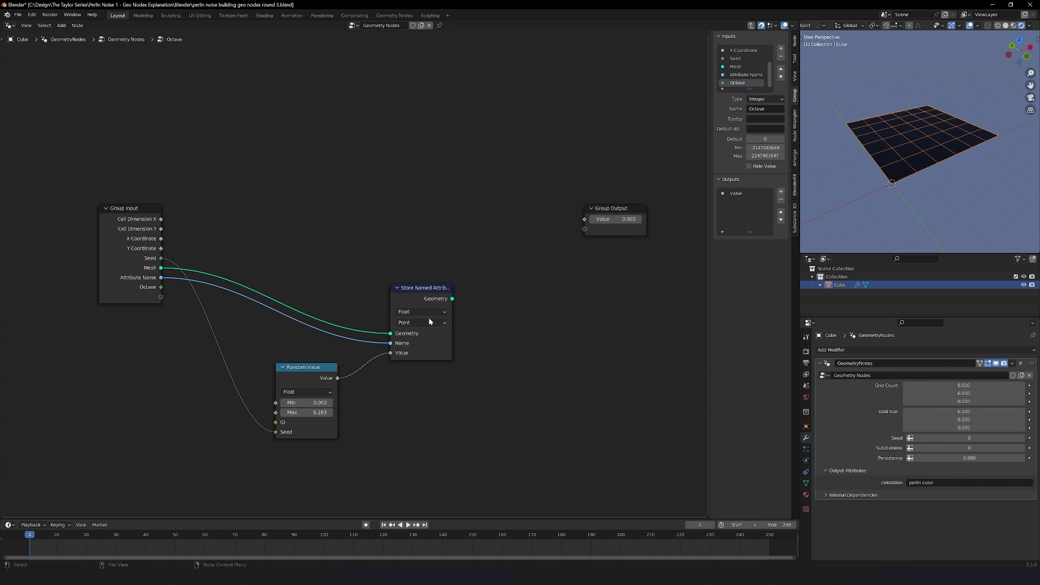
{"action": "left_click", "coordinate": [430, 322]}
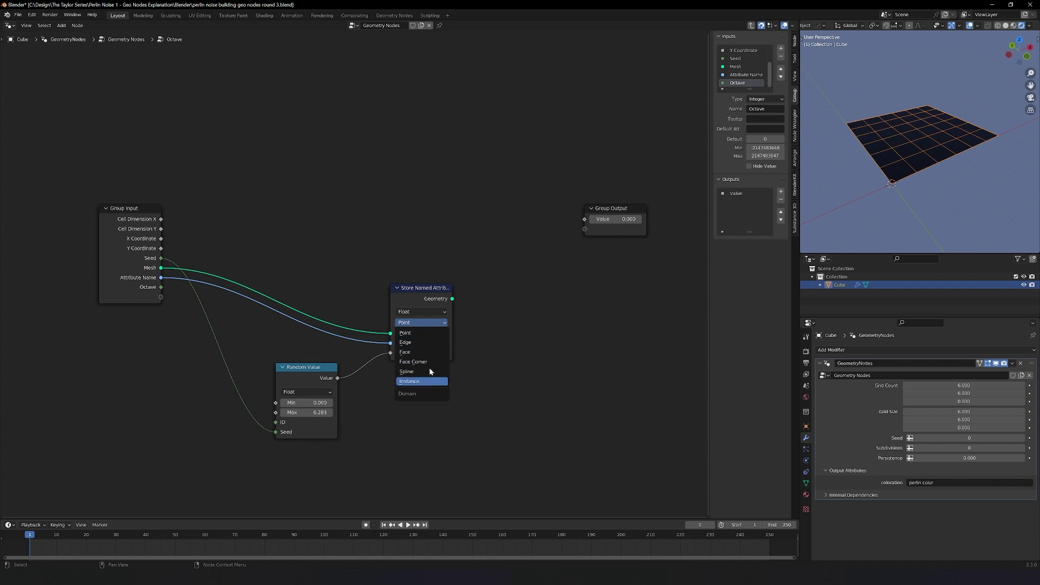
{"action": "left_click", "coordinate": [414, 332]}
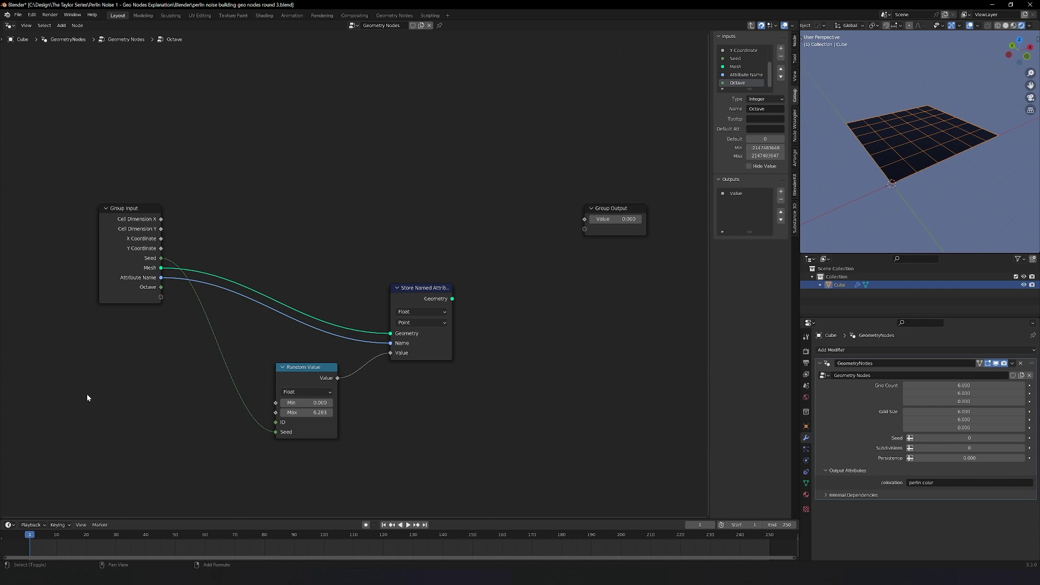
- Insert an Add math node between Seed and the Random Value node and connect Octave to its second value
{"action": "key", "text": "shift+a"}
{"action": "left_click", "coordinate": [77, 375]}
{"action": "type", "text": "math"}
{"action": "key", "text": "Return"}
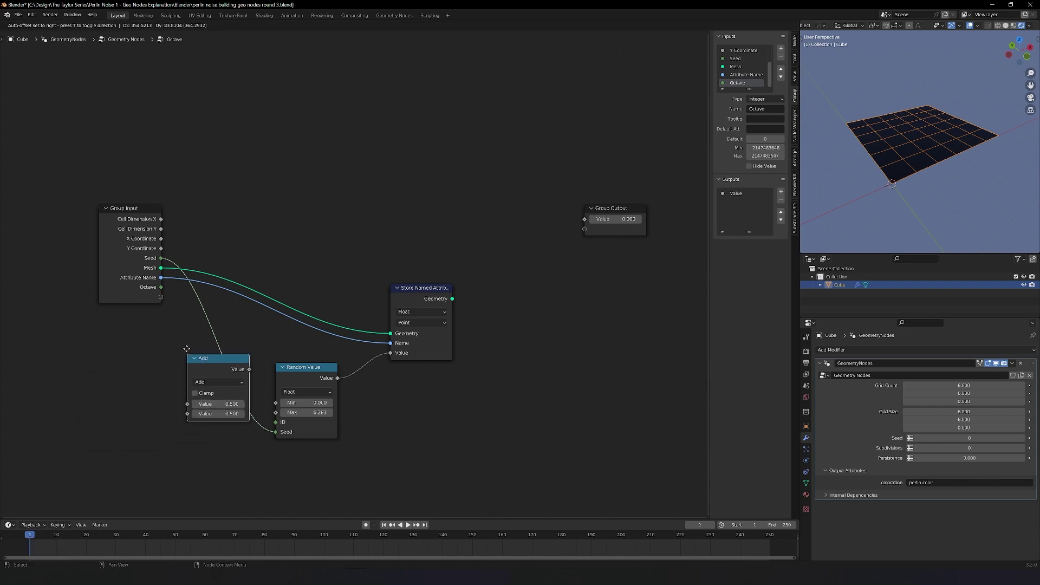
{"action": "left_click", "coordinate": [193, 342]}
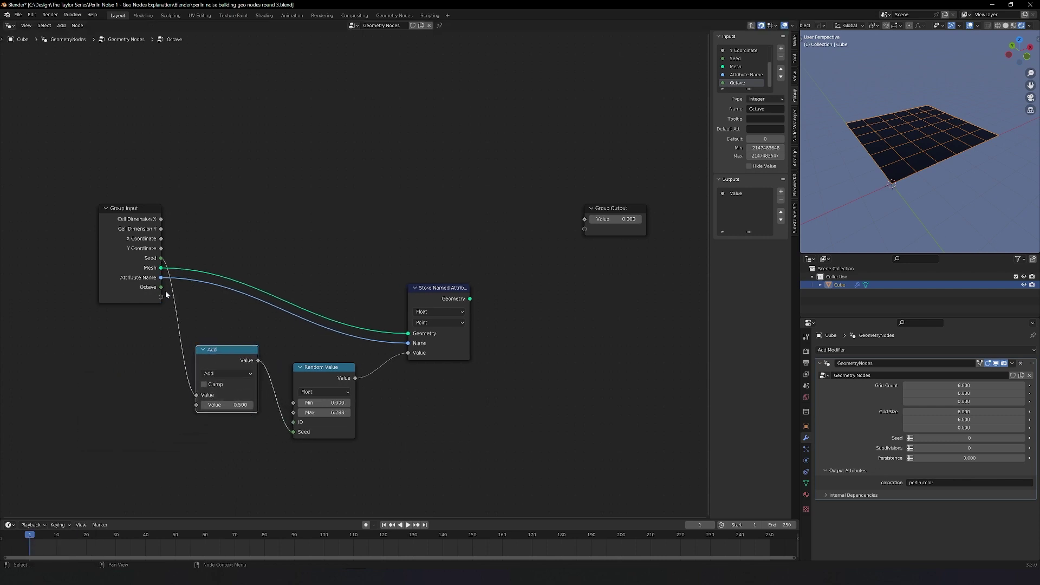
{"action": "left_click_drag", "start_coordinate": [161, 287], "coordinate": [196, 405]}
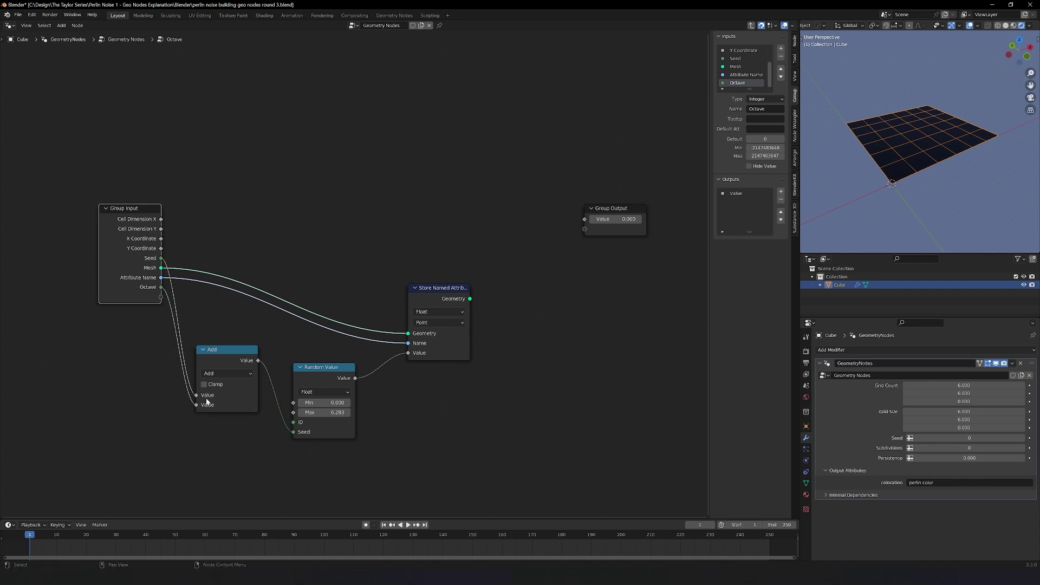
{"action": "left_click_drag", "start_coordinate": [201, 380], "coordinate": [218, 398]}
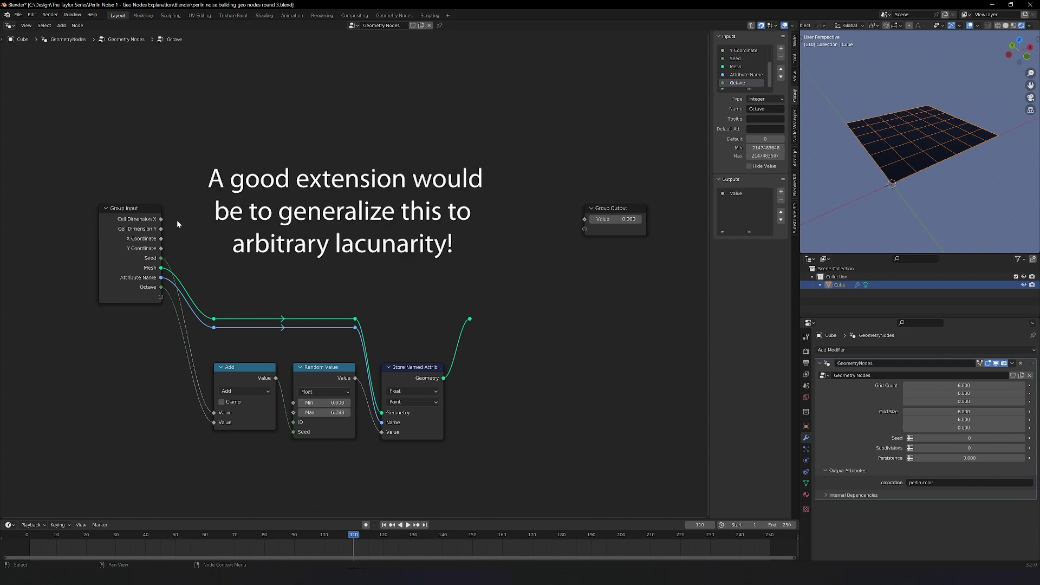
- Add a Power math node with base 2 and drive its exponent from the Octave input through a reroute point
{"action": "left_click_drag", "start_coordinate": [161, 287], "coordinate": [899, 173]}
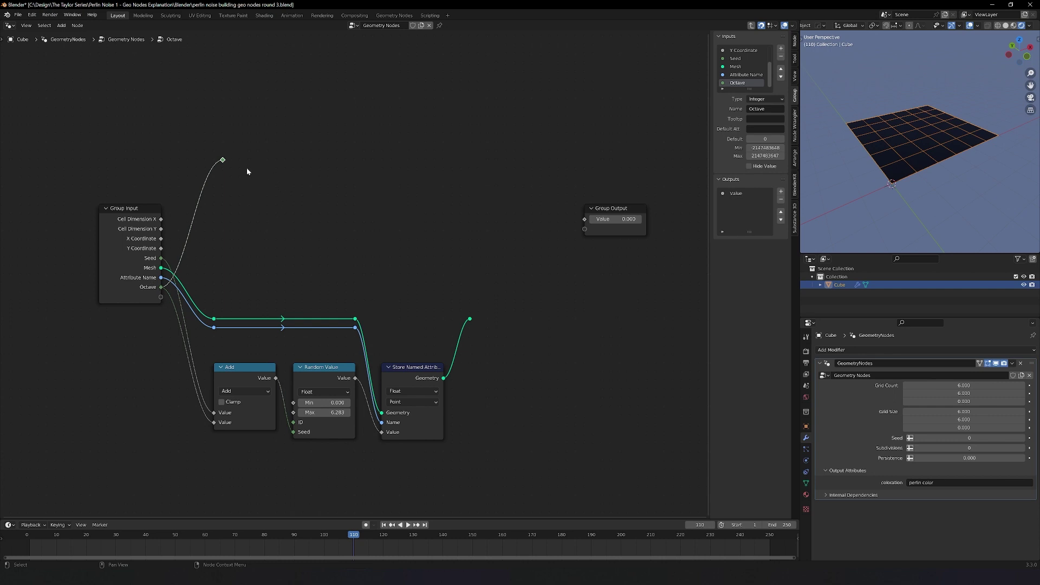
{"action": "left_click_drag", "start_coordinate": [247, 172], "coordinate": [252, 165]}
{"action": "type", "text": "ma"}
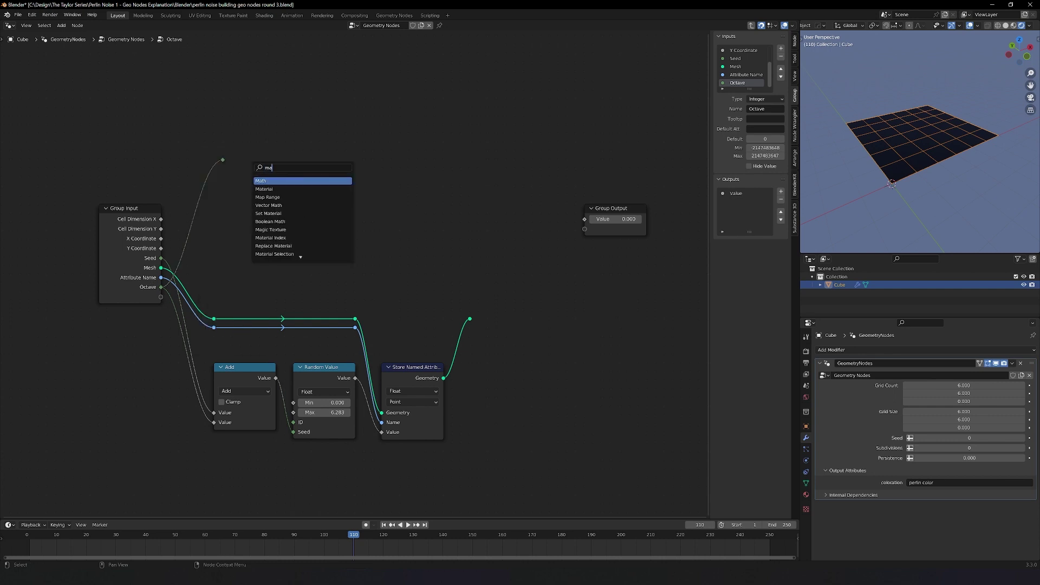
{"action": "key", "text": "Return"}
{"action": "left_click", "coordinate": [291, 196]}
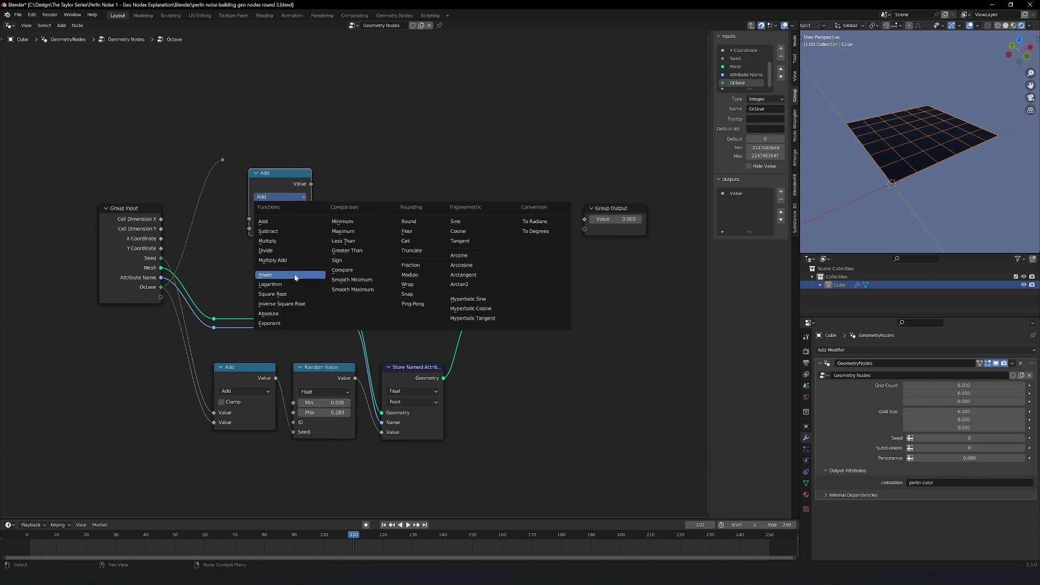
{"action": "left_click", "coordinate": [295, 277]}
{"action": "left_click", "coordinate": [279, 218]}
{"action": "type", "text": "2"}
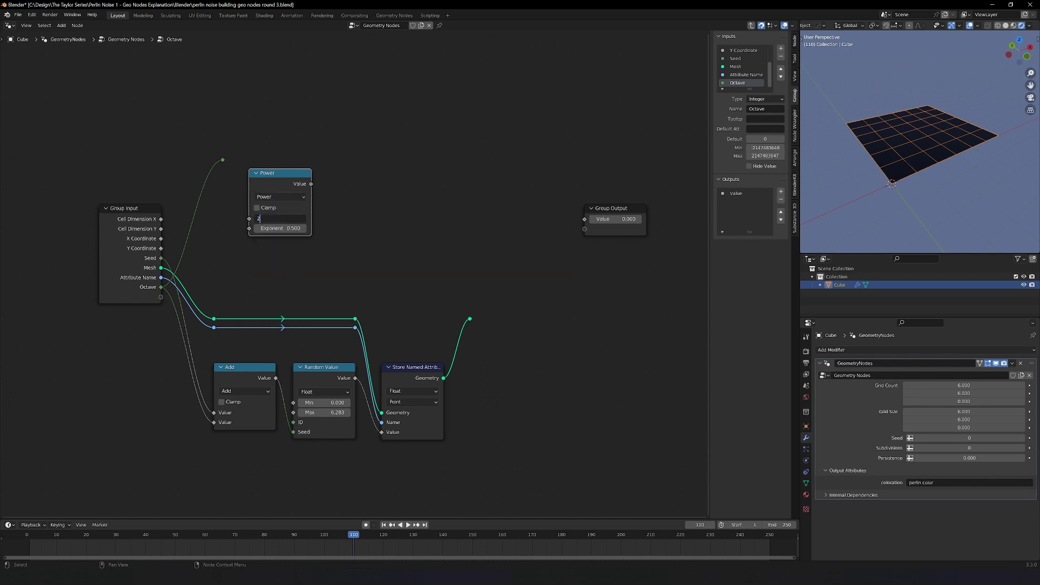
{"action": "key", "text": "Return"}
{"action": "left_click_drag", "start_coordinate": [280, 176], "coordinate": [351, 123]}
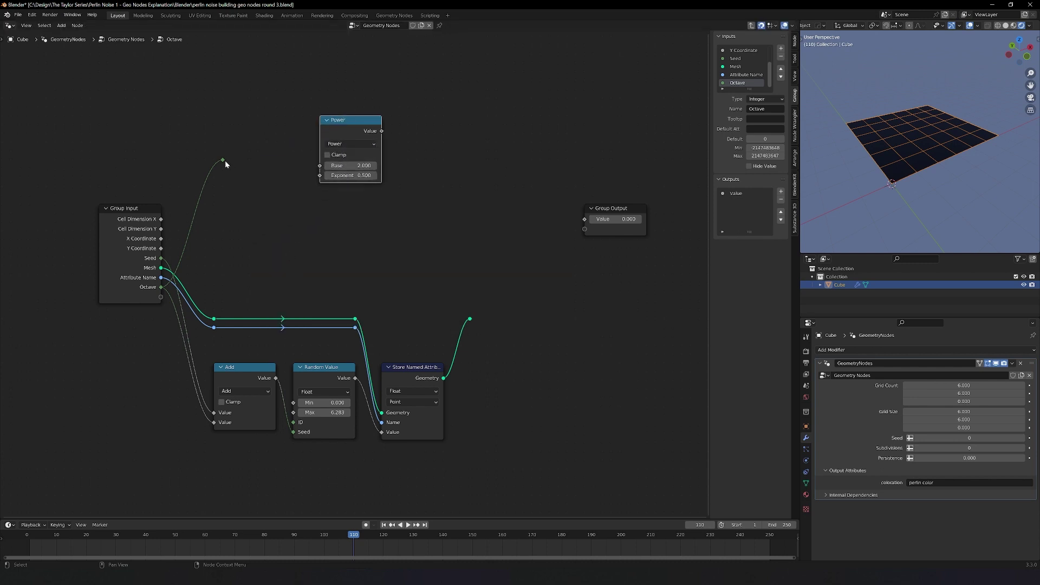
{"action": "left_click_drag", "start_coordinate": [223, 160], "coordinate": [320, 175]}
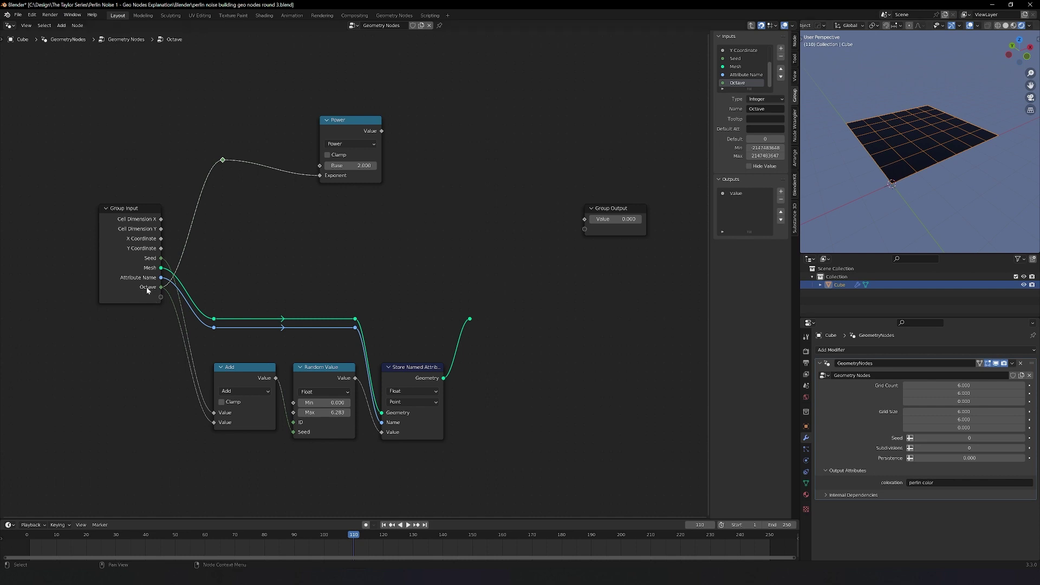
- Insert a copy of the Power node, switched to Subtract, between the Octave reroute and the exponent, and open its second value for editing
{"action": "mouse_move", "coordinate": [148, 291]}
{"action": "left_click", "coordinate": [344, 122]}
{"action": "key", "text": "shift+d"}
{"action": "key", "text": "shift+d"}
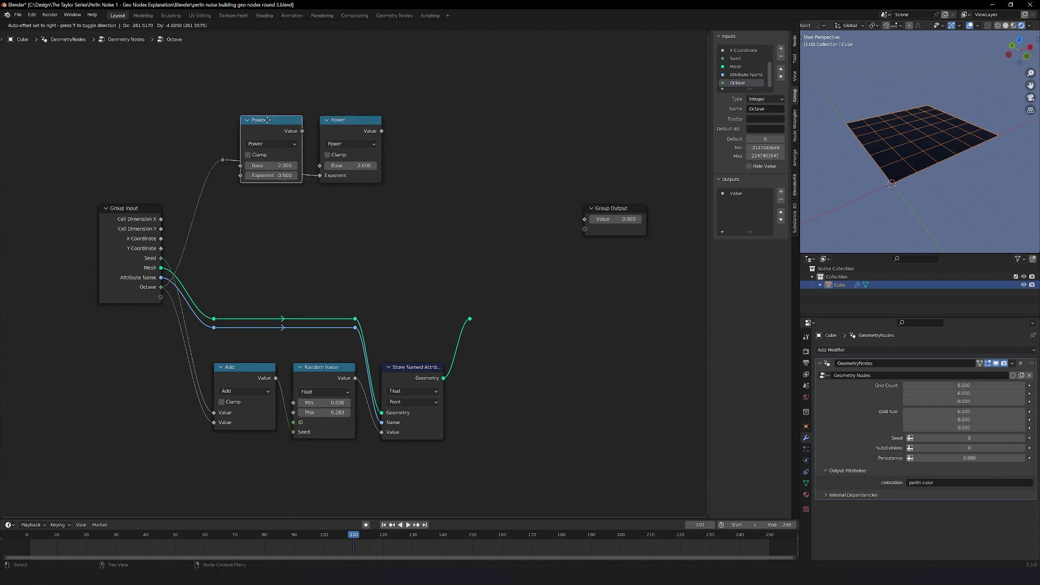
{"action": "left_click", "coordinate": [280, 121]}
{"action": "left_click", "coordinate": [279, 143]}
{"action": "left_click", "coordinate": [280, 178]}
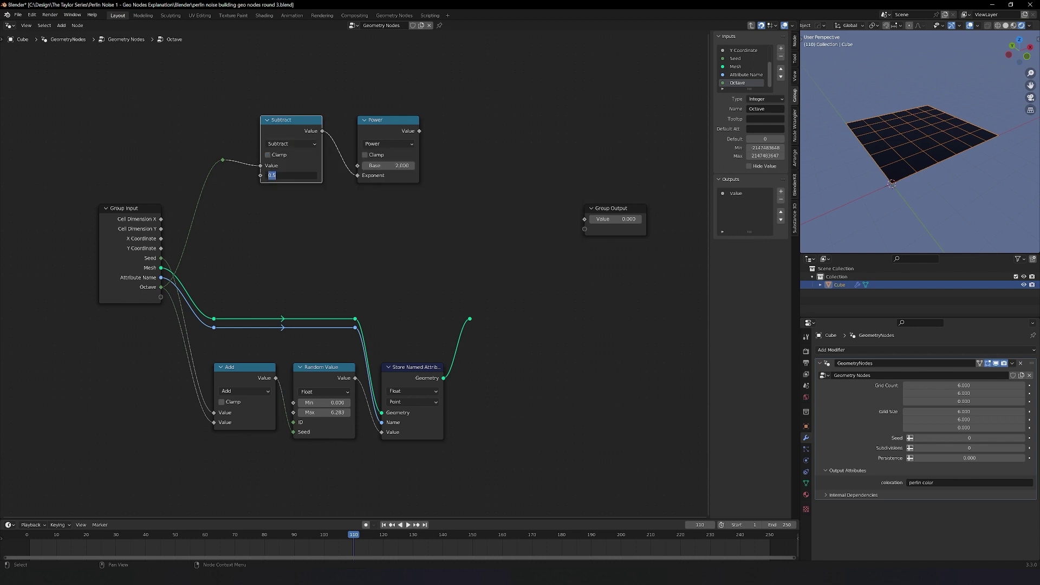
- Collapse the Subtract and Power nodes and move Power closer to Subtract
{"action": "left_click", "coordinate": [265, 119]}
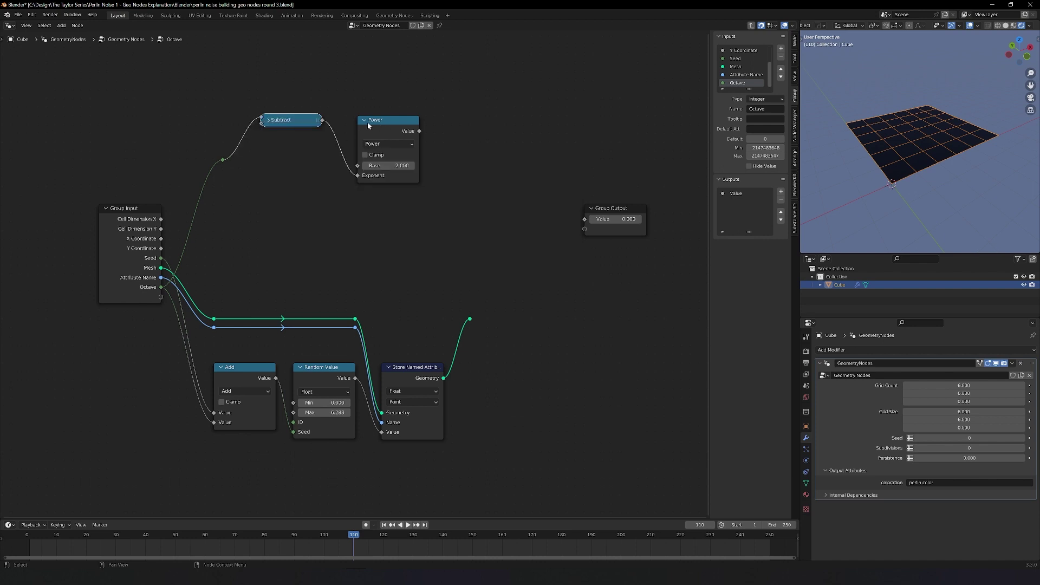
{"action": "left_click", "coordinate": [364, 120]}
{"action": "left_click_drag", "start_coordinate": [385, 120], "coordinate": [365, 121]}
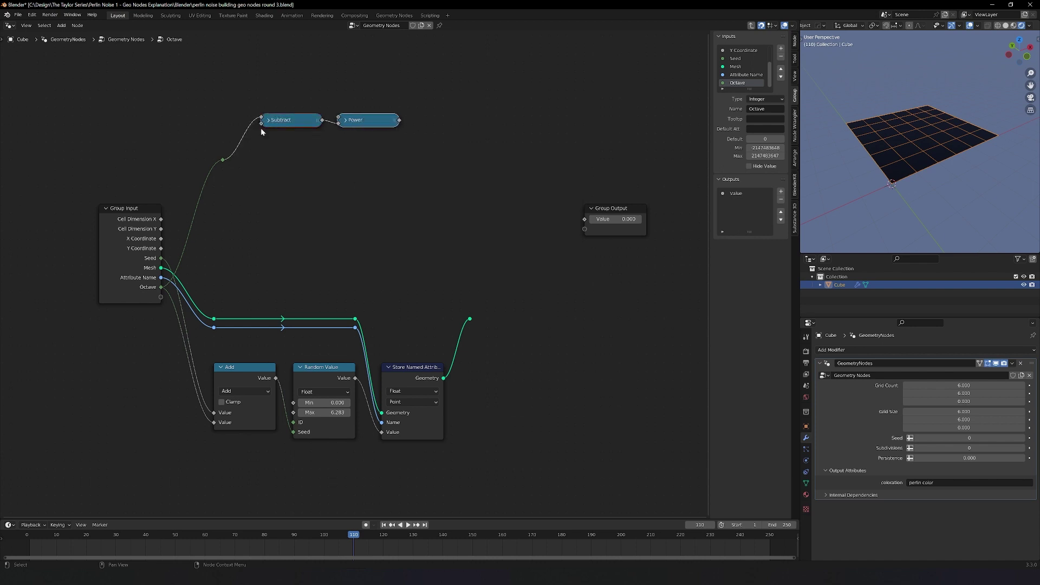
- Enclose the Subtract and Power nodes in a frame labelled "Octave Divisions"
{"action": "key", "text": "ctrl+j"}
{"action": "key", "text": "F2"}
{"action": "type", "text": "Octave"}
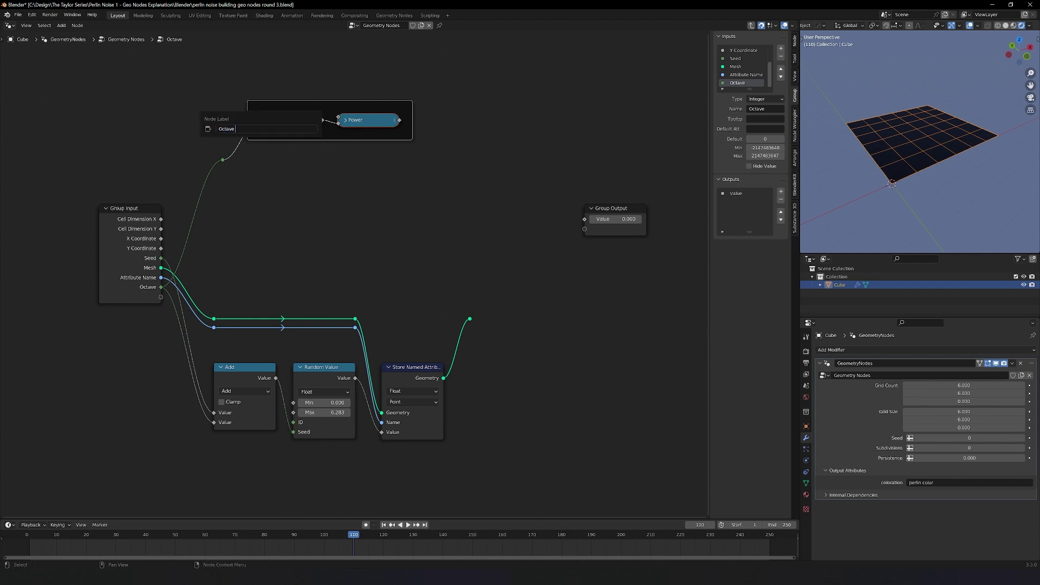
{"action": "type", "text": " Divisions"}
{"action": "key", "text": "Return"}
{"action": "middle_click_drag", "start_coordinate": [304, 164], "coordinate": [232, 204]}
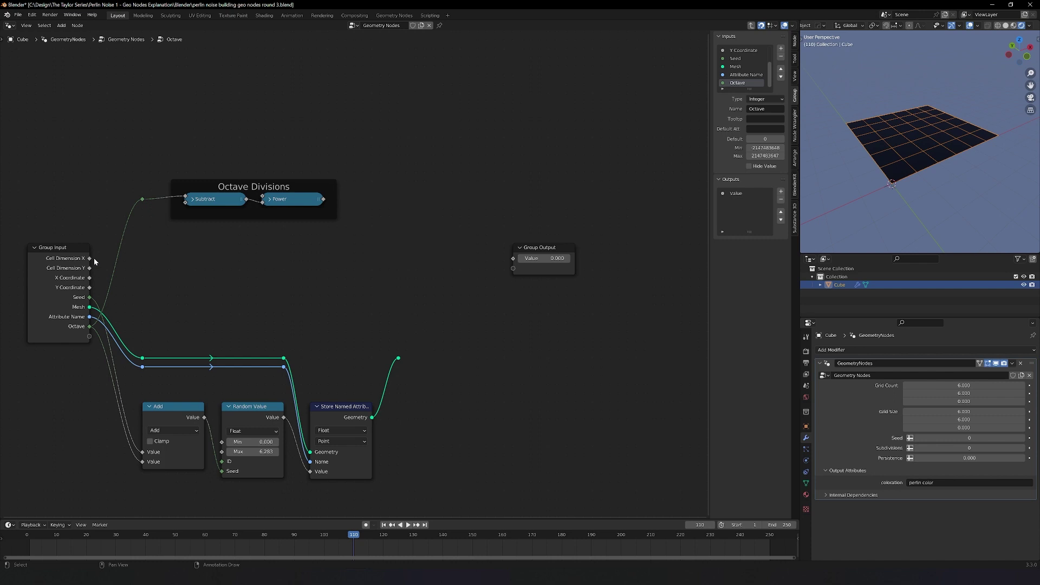
- Route the Cell Dimension X and Cell Dimension Y outputs through parallel pairs of reroute points below the Octave Divisions frame
{"action": "left_click", "coordinate": [408, 278]}
{"action": "left_click_drag", "start_coordinate": [90, 258], "coordinate": [399, 270]}
{"action": "left_click", "coordinate": [415, 287]}
{"action": "left_click", "coordinate": [401, 272]}
{"action": "right_click_drag", "start_coordinate": [146, 251], "coordinate": [149, 287], "text": "shift"}
{"action": "key", "text": "g"}
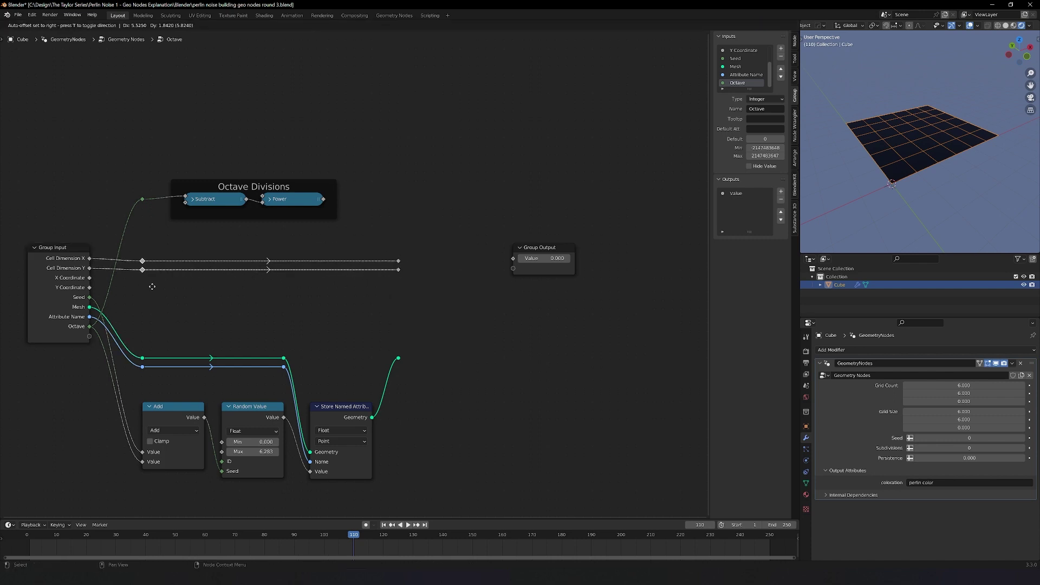
{"action": "left_click", "coordinate": [152, 286]}
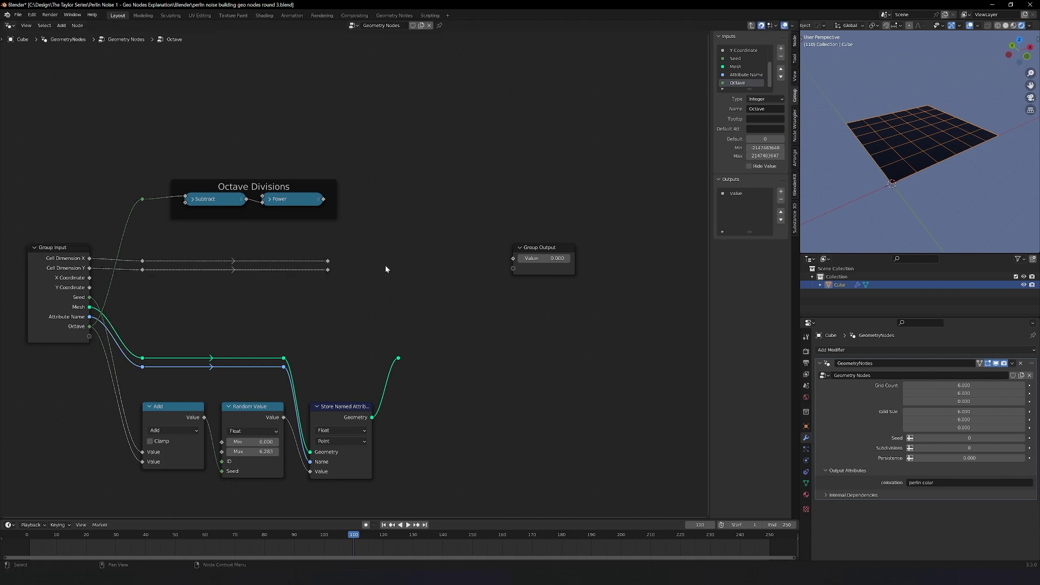
- Add a Math node beyond the Octave Divisions frame and set its operation to Divide
{"action": "key", "text": "shift+a"}
{"action": "left_click", "coordinate": [406, 194]}
{"action": "type", "text": "math"}
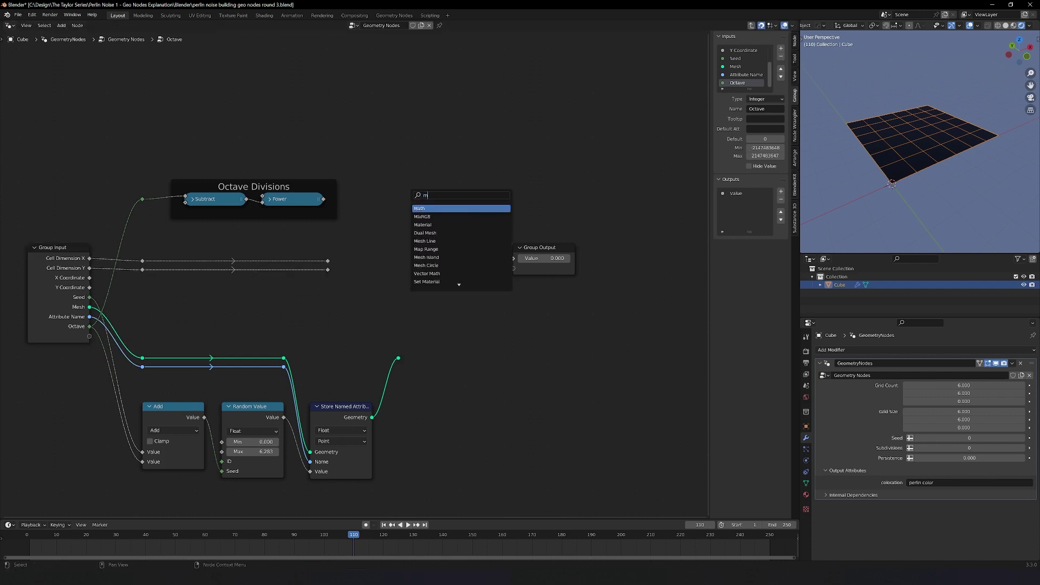
{"action": "key", "text": "Return"}
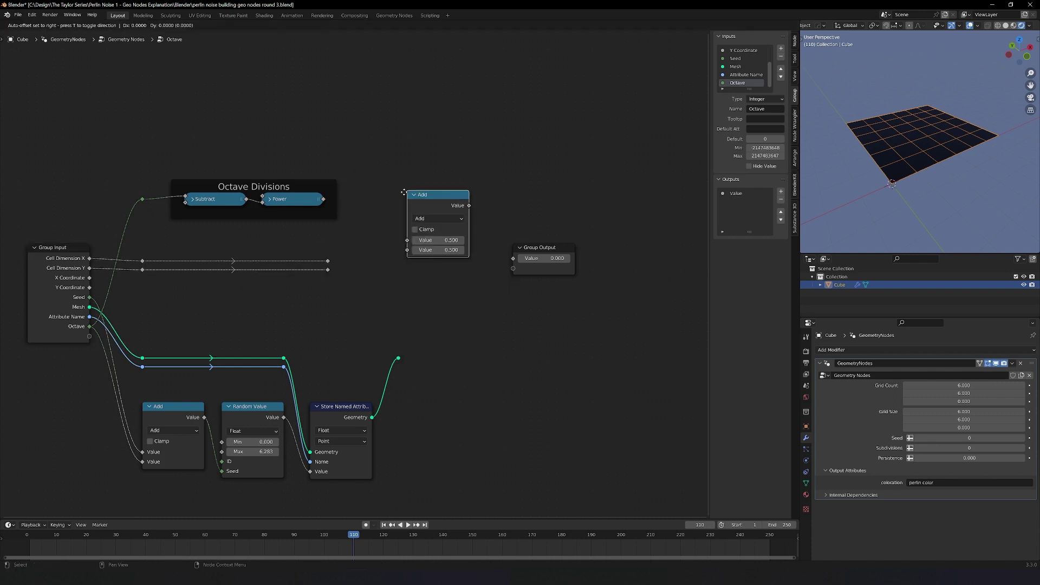
{"action": "left_click", "coordinate": [404, 192]}
{"action": "left_click", "coordinate": [438, 218]}
{"action": "left_click", "coordinate": [443, 271]}
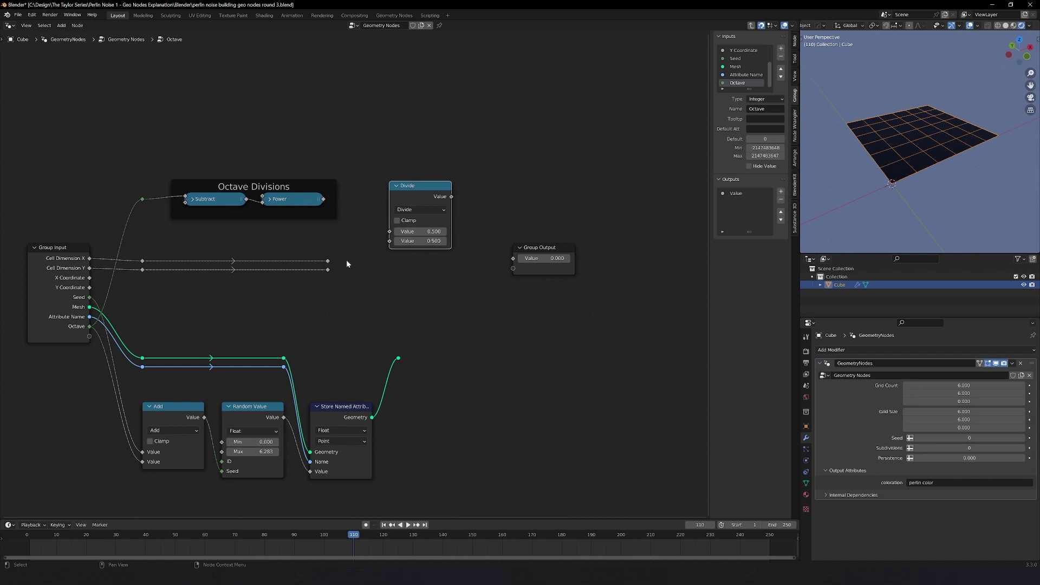
- Divide Cell Dimension X by the Power result by connecting both to the Divide node, and collapse the node
{"action": "left_click_drag", "start_coordinate": [327, 260], "coordinate": [389, 232]}
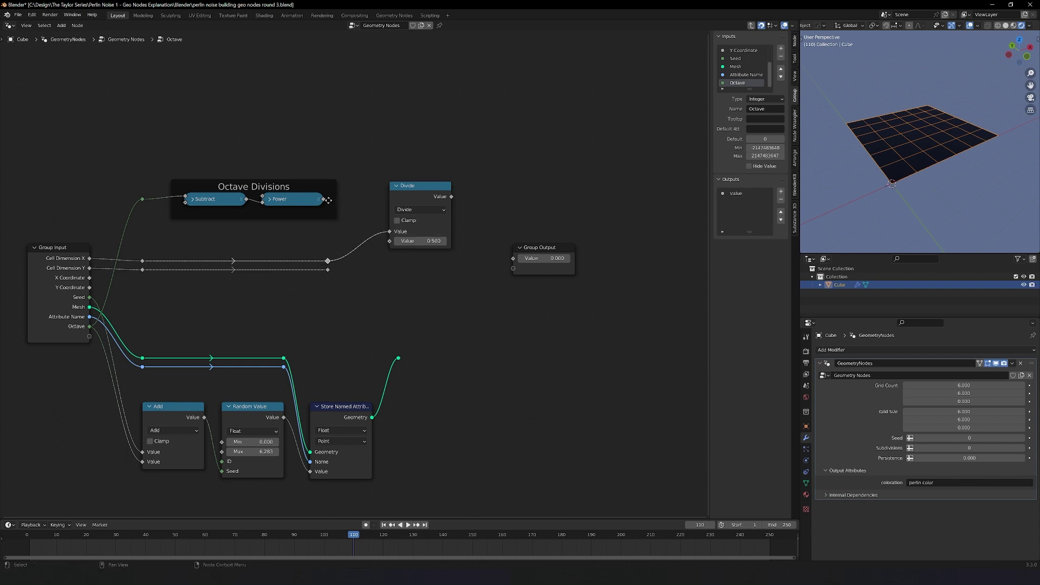
{"action": "left_click_drag", "start_coordinate": [329, 200], "coordinate": [390, 241]}
{"action": "key", "text": "h"}
- Duplicate the Divide node below the original and connect Cell Dimension Y and the Power result to its two inputs
{"action": "key", "text": "shift+d"}
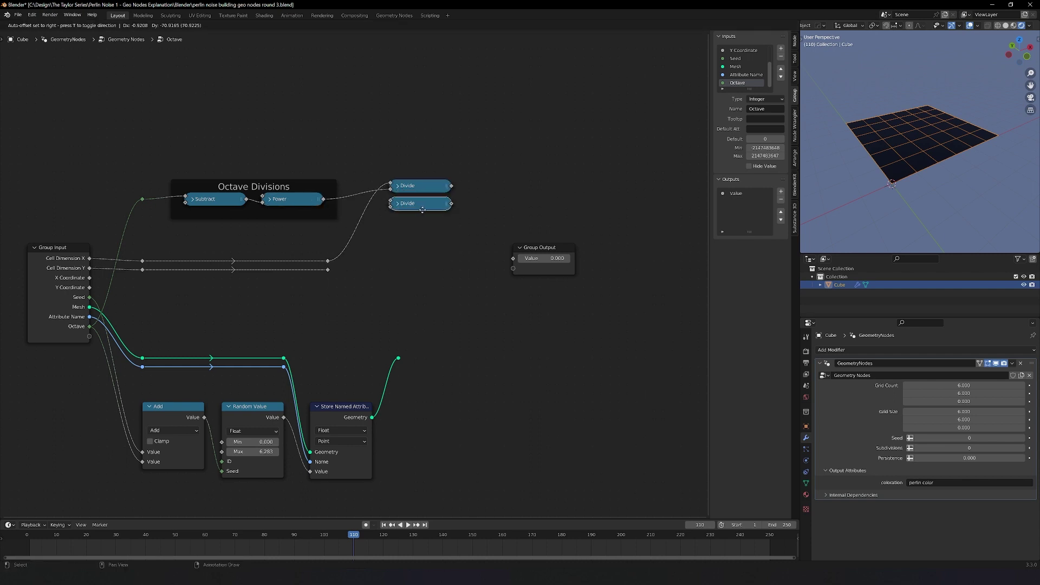
{"action": "left_click", "coordinate": [423, 210]}
{"action": "left_click_drag", "start_coordinate": [328, 269], "coordinate": [389, 200]}
{"action": "left_click_drag", "start_coordinate": [326, 200], "coordinate": [389, 206]}
- Enclose both Divide nodes in a frame labelled "Octave Dimensions"
{"action": "left_click_drag", "start_coordinate": [412, 217], "coordinate": [374, 184]}
{"action": "key", "text": "ctrl+j"}
{"action": "key", "text": "F2"}
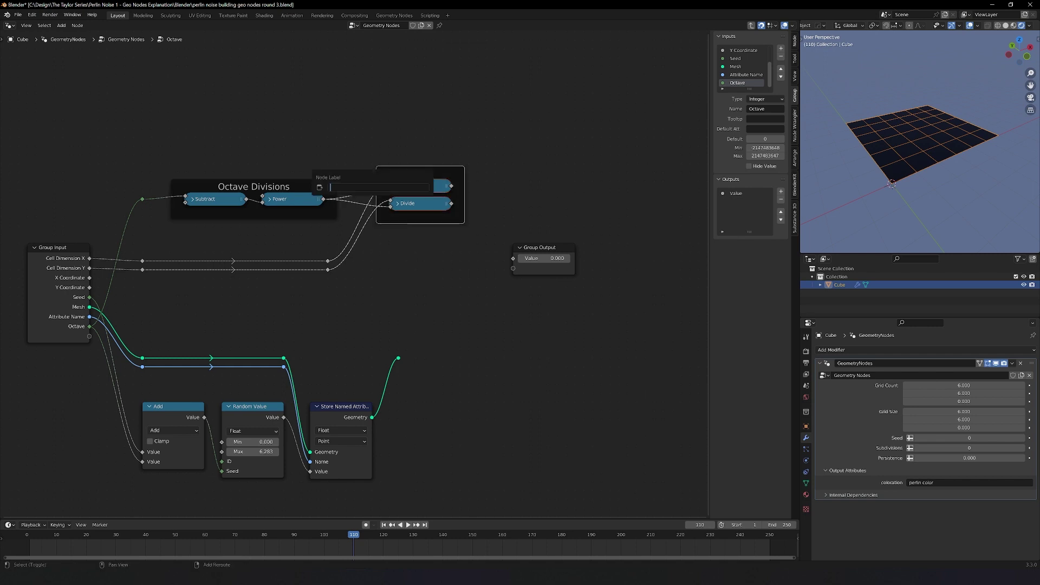
{"action": "type", "text": "Octave Dimensions"}
{"action": "key", "text": "Return"}
{"action": "left_click", "coordinate": [497, 221]}
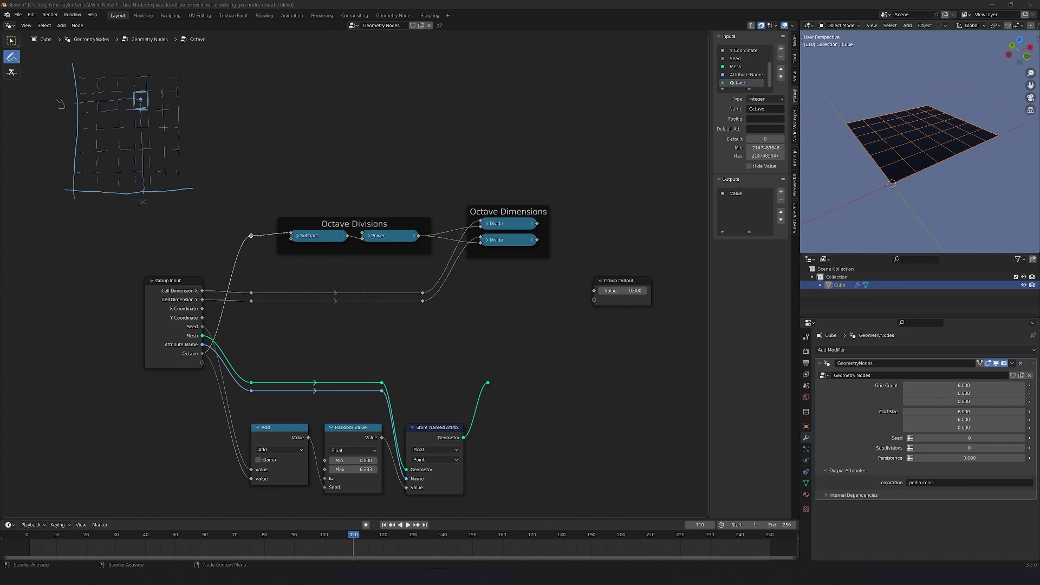
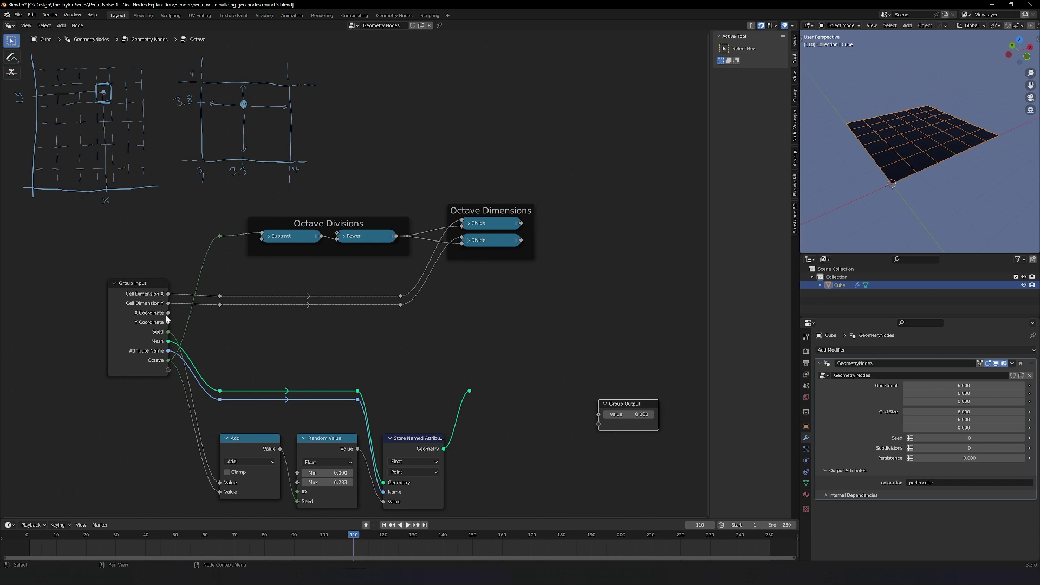
- Duplicate the two Octave Dimensions Divide nodes, remove the copies from the frame and place them beyond it
{"action": "key", "text": "alt+a"}
{"action": "left_click", "coordinate": [500, 243]}
{"action": "left_click", "coordinate": [493, 225], "text": "shift"}
{"action": "key", "text": "shift+d"}
{"action": "left_click", "coordinate": [578, 224]}
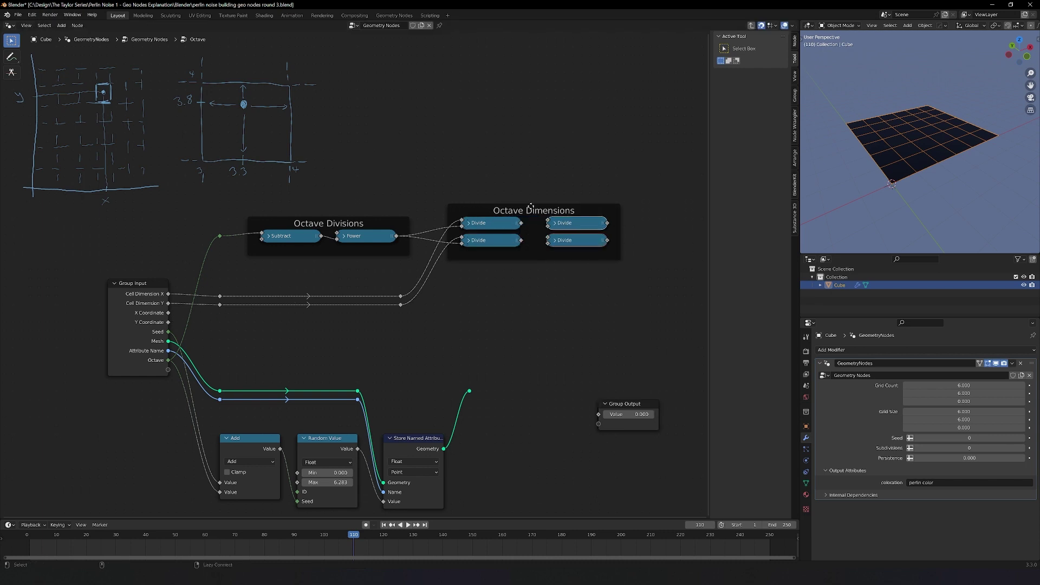
{"action": "key", "text": "alt+p"}
{"action": "key", "text": "g"}
{"action": "left_click", "coordinate": [565, 207]}
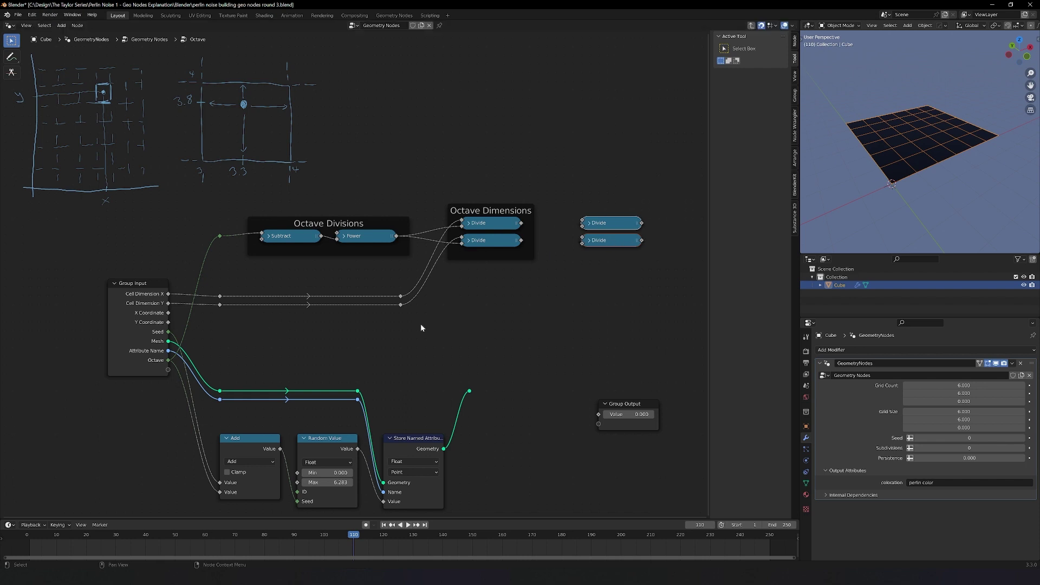
- Duplicate the four Cell Dimension reroutes below the originals and adjust the spacing between the line pairs
{"action": "left_click_drag", "start_coordinate": [208, 289], "coordinate": [415, 311]}
{"action": "key", "text": "shift+d"}
{"action": "left_click", "coordinate": [408, 329]}
{"action": "key", "text": "g"}
{"action": "left_click", "coordinate": [415, 302]}
{"action": "key", "text": "alt+a"}
- Connect X Coordinate and Y Coordinate to the new reroutes and extend their far ends to just before the new Divide nodes
{"action": "left_click_drag", "start_coordinate": [168, 313], "coordinate": [220, 313]}
{"action": "left_click_drag", "start_coordinate": [169, 322], "coordinate": [219, 322]}
{"action": "left_click_drag", "start_coordinate": [387, 305], "coordinate": [418, 325]}
{"action": "key", "text": "g"}
{"action": "left_click", "coordinate": [548, 314]}
{"action": "key", "text": "alt+a"}
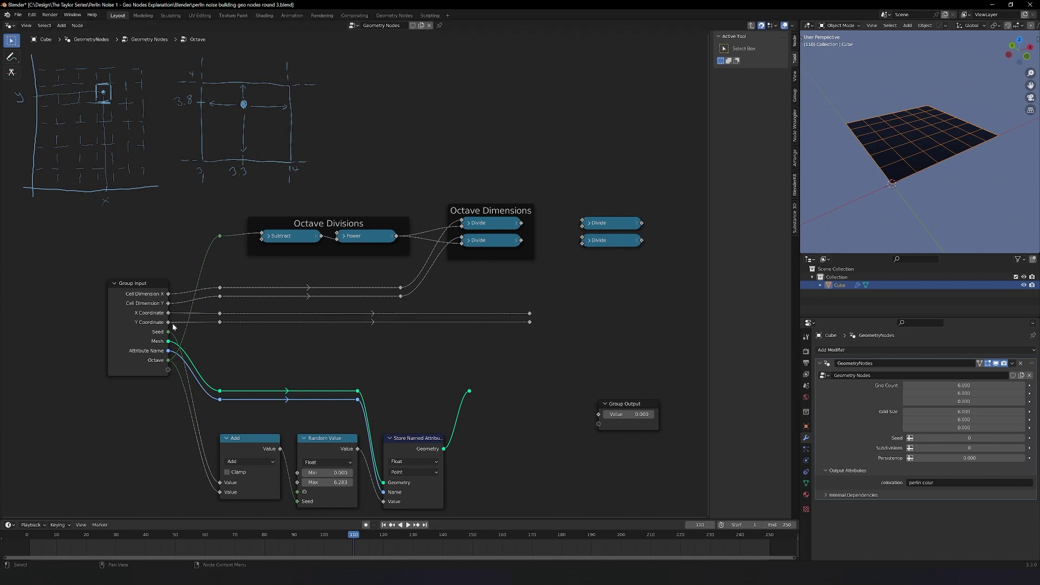
- Wire the coordinates and Octave Dimensions results into the new Divide nodes and frame the pair as "Raw Quotients"
{"action": "left_click_drag", "start_coordinate": [529, 314], "coordinate": [582, 239]}
{"action": "left_click", "coordinate": [521, 227]}
{"action": "left_click_drag", "start_coordinate": [650, 259], "coordinate": [597, 184]}
{"action": "key", "text": "ctrl+j"}
{"action": "key", "text": "F2"}
{"action": "type", "text": "Raw Quotients"}
{"action": "key", "text": "Return"}
- Duplicate the two Raw Quotients Divide nodes, detach the copies from the frame and place them beyond it
{"action": "left_click", "coordinate": [677, 224]}
{"action": "middle_click_drag", "start_coordinate": [677, 224], "coordinate": [424, 242]}
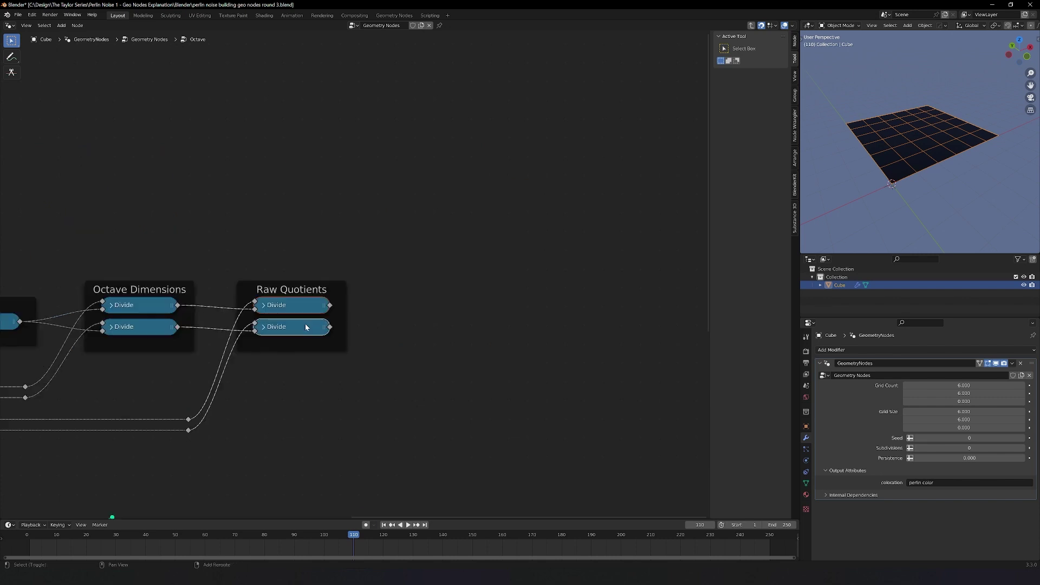
{"action": "key", "text": "shift+d"}
{"action": "left_click", "coordinate": [461, 304]}
{"action": "key", "text": "alt+p"}
{"action": "key", "text": "g"}
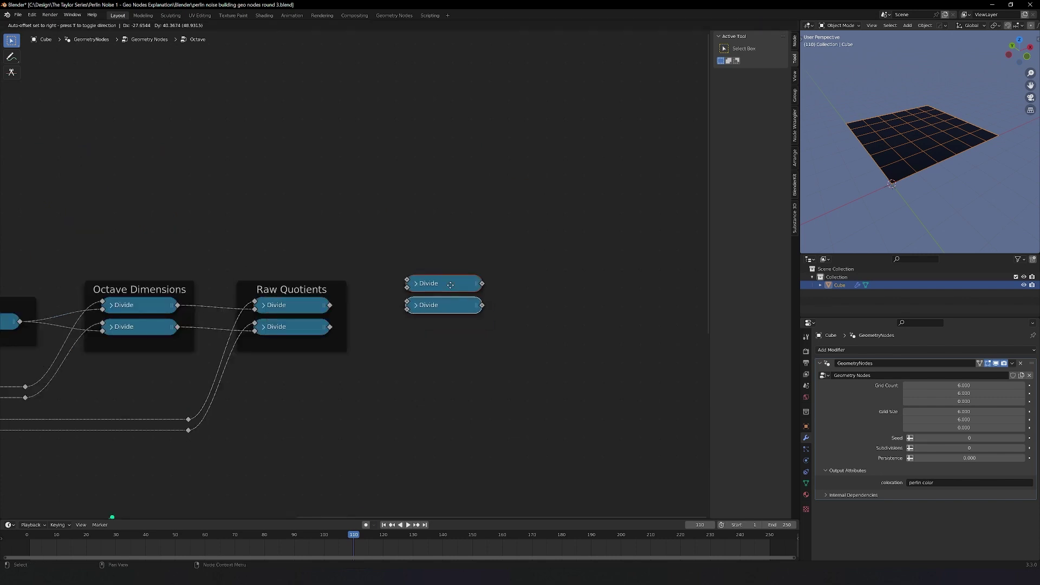
{"action": "left_click", "coordinate": [461, 271]}
- Set the upper copied node to Floor and the lower one to Ceil, collapsing both nodes
{"action": "left_click", "coordinate": [426, 262]}
{"action": "left_click", "coordinate": [438, 292]}
{"action": "left_click", "coordinate": [596, 333]}
{"action": "left_click", "coordinate": [426, 261]}
{"action": "left_click", "coordinate": [427, 283]}
{"action": "left_click", "coordinate": [455, 313]}
{"action": "left_click", "coordinate": [535, 338]}
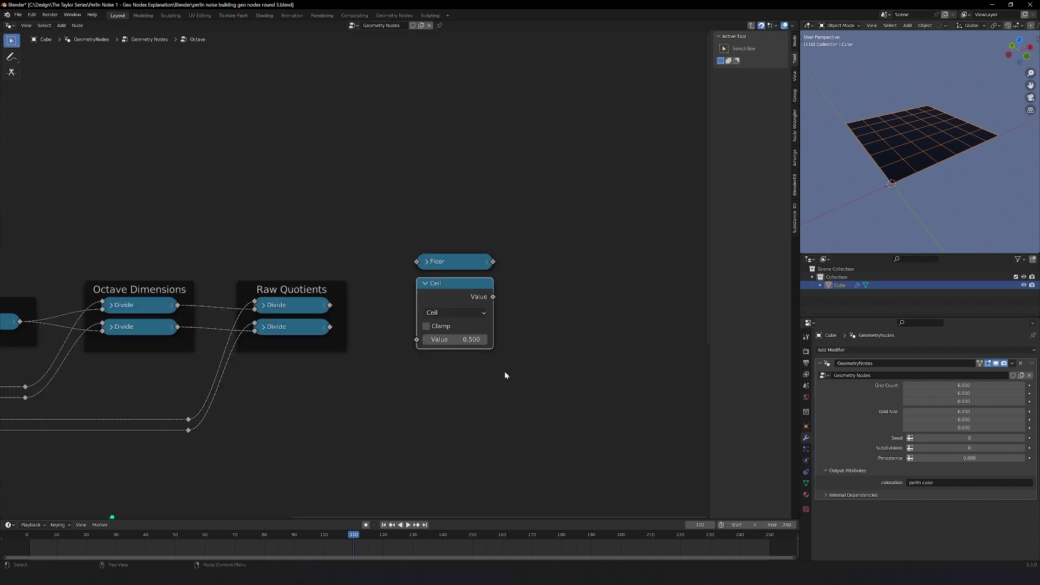
{"action": "left_click", "coordinate": [426, 283]}
- Duplicate the Floor and Ceil pair below the original and enclose the upper pair in a frame labelled "X Full Cells"
{"action": "key", "text": "shift+d"}
{"action": "left_click", "coordinate": [454, 389]}
{"action": "left_click_drag", "start_coordinate": [507, 302], "coordinate": [417, 244]}
{"action": "key", "text": "ctrl+j"}
{"action": "key", "text": "F2"}
{"action": "type", "text": "X Increment"}
{"action": "key", "text": "ctrl+BackSpace"}
{"action": "type", "text": "Full Cells"}
{"action": "key", "text": "Return"}
- Frame the lower pair as "Y Full Cells" and connect the upper raw quotient to both X Full Cells nodes
{"action": "left_click_drag", "start_coordinate": [497, 362], "coordinate": [448, 336]}
{"action": "key", "text": "ctrl+j"}
{"action": "key", "text": "F2"}
{"action": "type", "text": "Y Full Cells"}
{"action": "key", "text": "Return"}
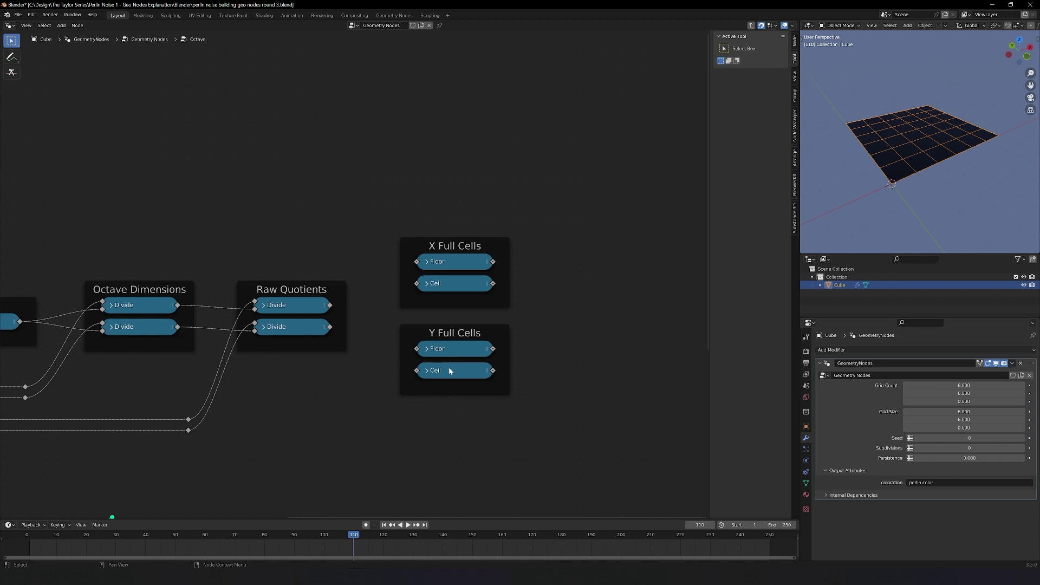
{"action": "left_click_drag", "start_coordinate": [330, 305], "coordinate": [417, 262]}
{"action": "left_click_drag", "start_coordinate": [330, 305], "coordinate": [417, 283]}
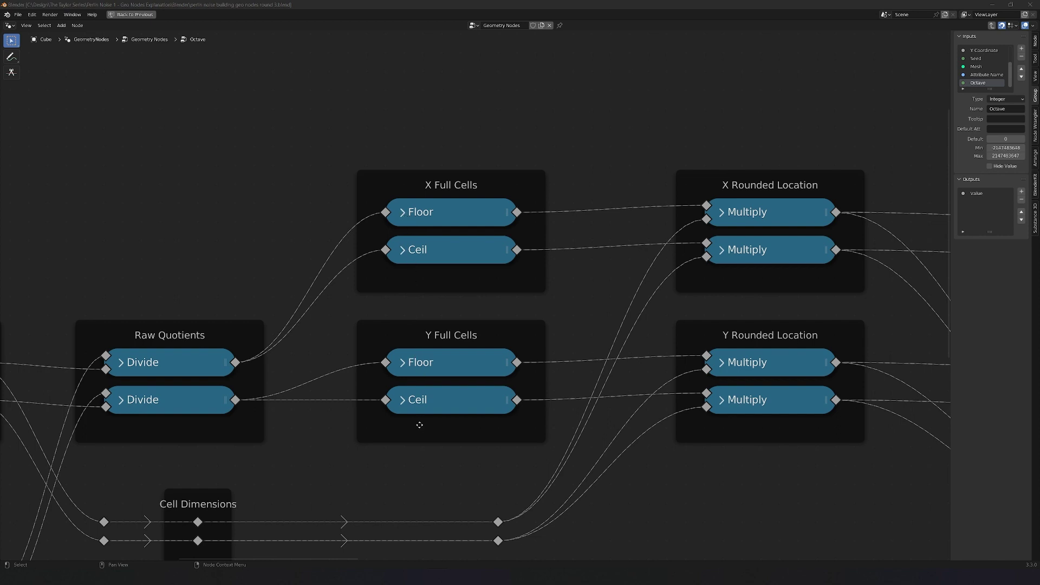
- Swap the X Full Cells operations so the upper node is Ceil and the lower node is Floor
{"action": "left_click", "coordinate": [402, 212]}
{"action": "left_click", "coordinate": [416, 262]}
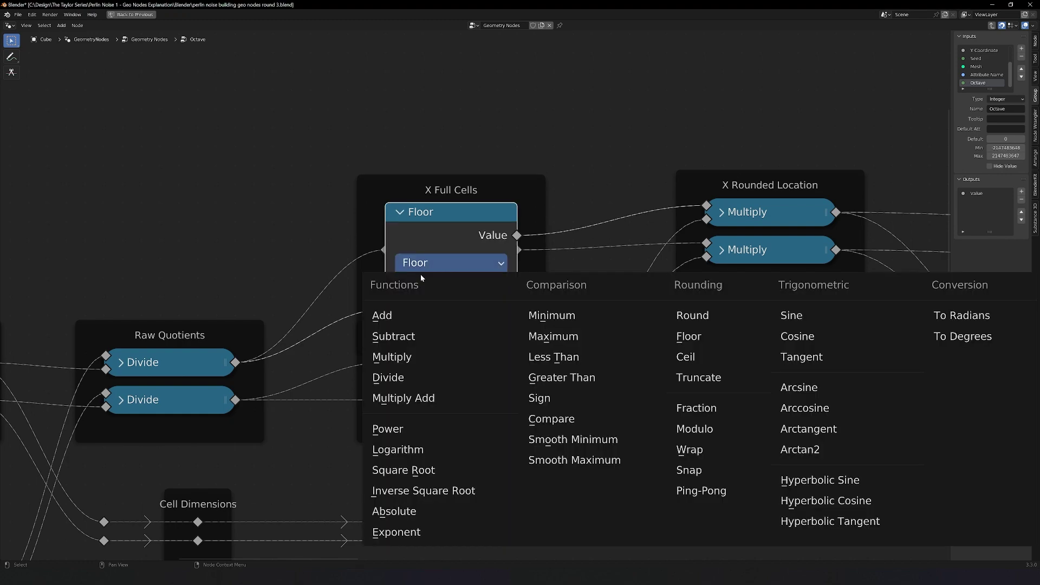
{"action": "left_click", "coordinate": [684, 357]}
{"action": "left_click", "coordinate": [400, 212]}
{"action": "left_click", "coordinate": [401, 250]}
{"action": "left_click", "coordinate": [451, 300]}
{"action": "left_click", "coordinate": [687, 82]}
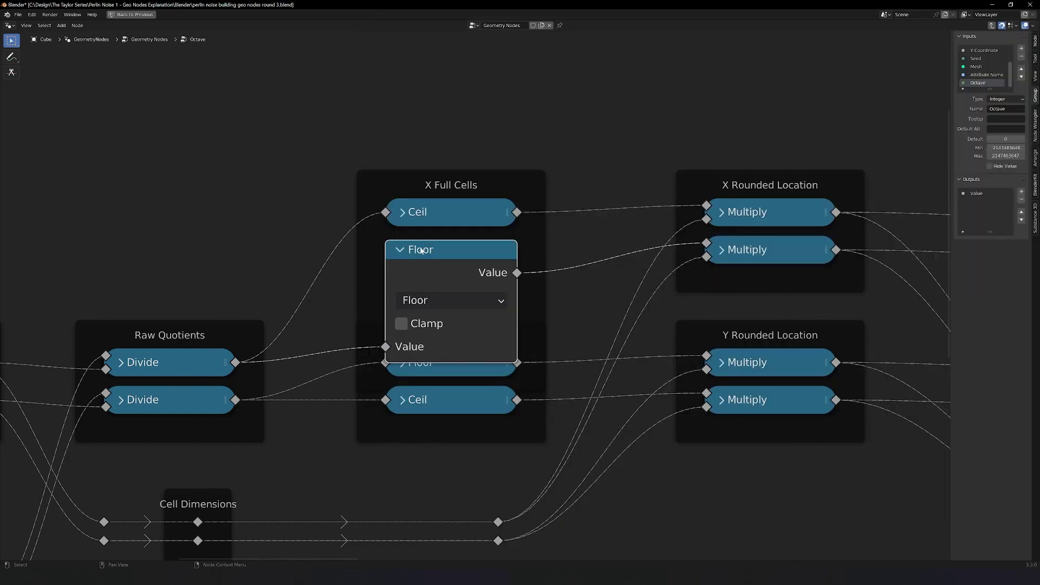
{"action": "left_click", "coordinate": [400, 250]}
- Set the upper node in Y Full Cells to Ceil
{"action": "left_click", "coordinate": [401, 363]}
{"action": "left_click", "coordinate": [451, 414]}
{"action": "left_click", "coordinate": [684, 216]}
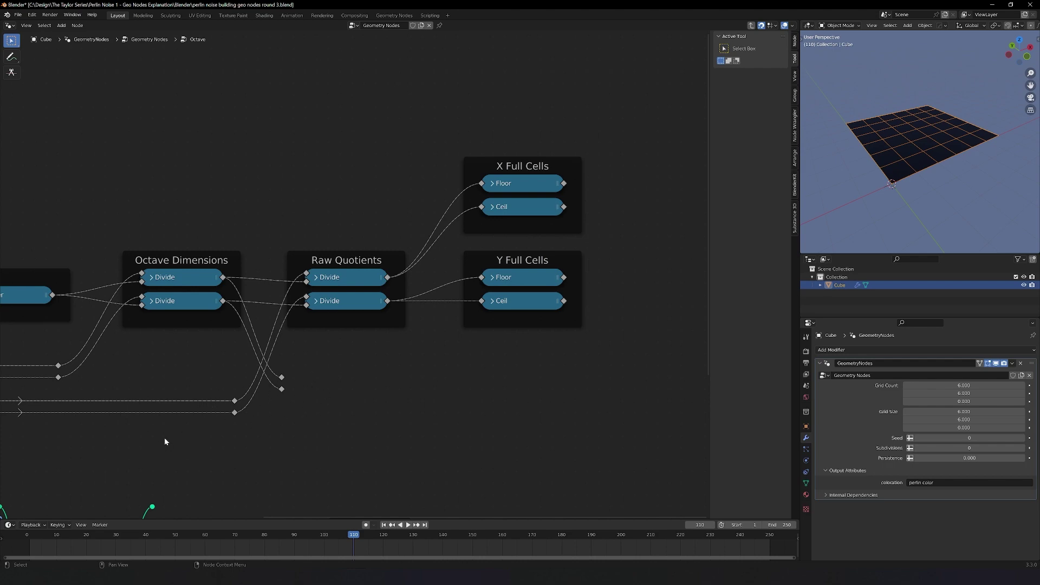
- Move the X and Y coordinate reroutes lower to separate them from the octave dimension reroutes
{"action": "middle_click_drag", "start_coordinate": [106, 449], "coordinate": [413, 387]}
{"action": "scroll", "coordinate": [413, 387], "scroll_direction": "down", "scroll_amount": 1}
{"action": "left_click_drag", "start_coordinate": [125, 329], "coordinate": [542, 353]}
{"action": "key", "text": "g"}
{"action": "left_click", "coordinate": [545, 374]}
{"action": "left_click_drag", "start_coordinate": [600, 300], "coordinate": [561, 365]}
{"action": "key", "text": "g"}
{"action": "left_click", "coordinate": [566, 381]}
{"action": "left_click", "coordinate": [566, 381]}
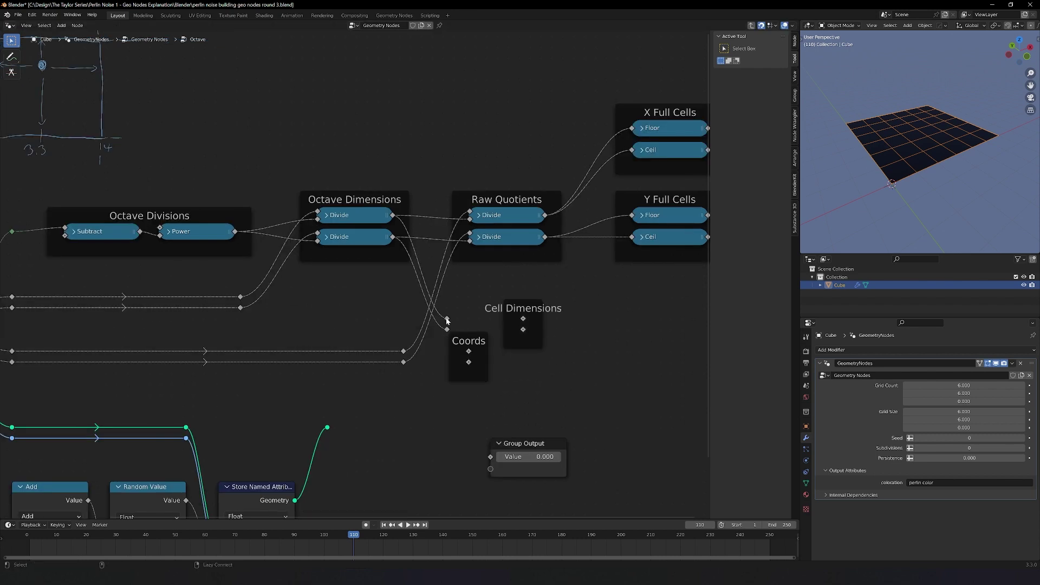
{"action": "key", "text": "g"}
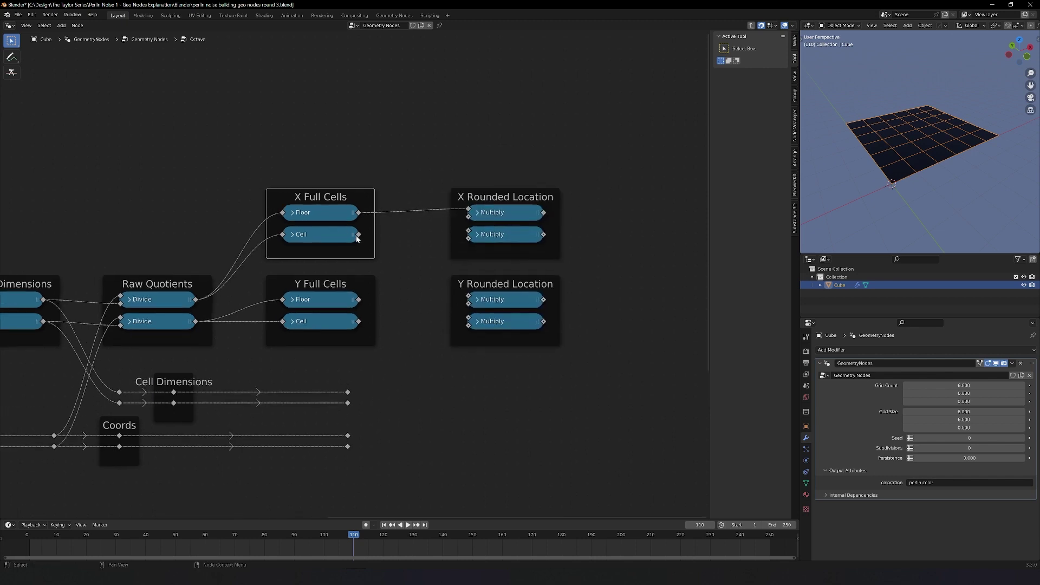
{"action": "mouse_move", "coordinate": [348, 403]}
{"action": "right_mouse_down", "text": "alt"}
{"action": "mouse_move", "coordinate": [383, 336]}
{"action": "mouse_move", "coordinate": [364, 412]}
{"action": "right_mouse_up", "text": "alt"}
{"action": "left_click", "coordinate": [318, 213]}
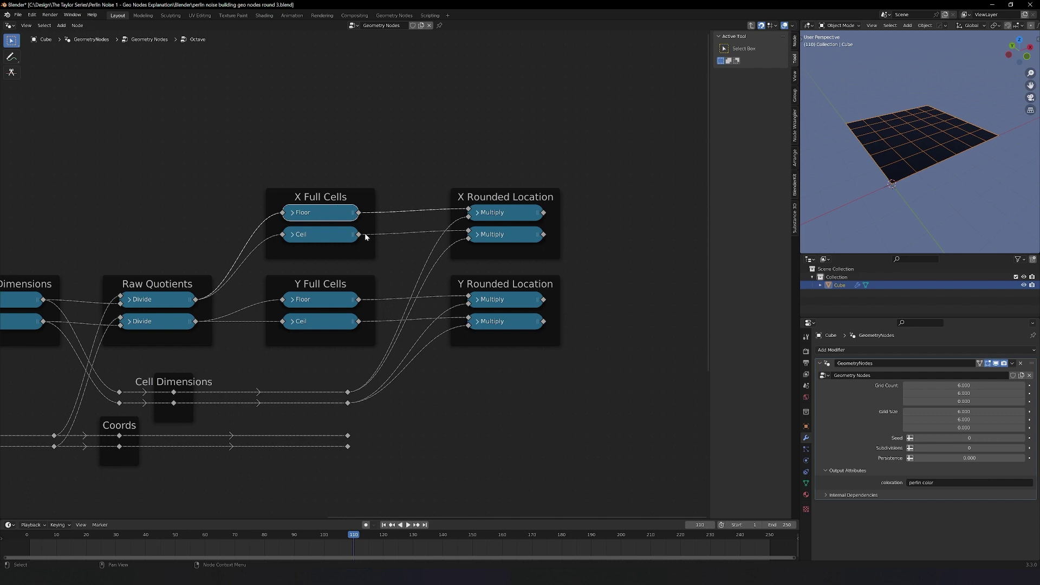
{"action": "left_click", "coordinate": [326, 234]}
{"action": "left_click", "coordinate": [328, 321]}
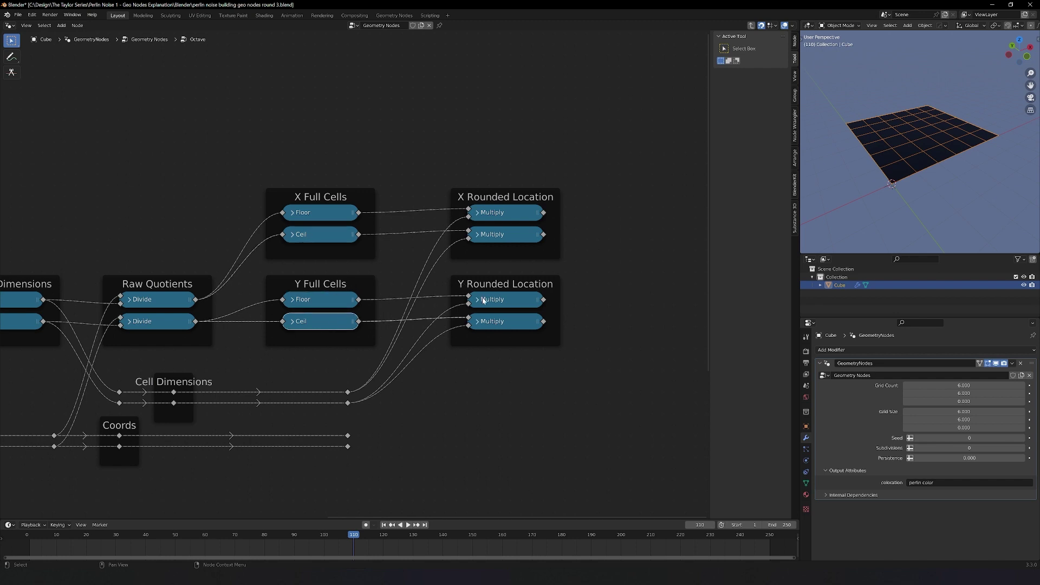
- Duplicate the two end reroutes of the coordinate lines beyond the Rounded Location frames and connect them to the originals
{"action": "middle_click_drag", "start_coordinate": [529, 380], "coordinate": [321, 386]}
{"action": "left_click_drag", "start_coordinate": [187, 426], "coordinate": [103, 470]}
{"action": "key", "text": "shift+d"}
{"action": "left_click", "coordinate": [469, 463]}
{"action": "right_click_drag", "start_coordinate": [140, 441], "coordinate": [444, 441], "text": "alt"}
{"action": "right_click_drag", "start_coordinate": [141, 453], "coordinate": [433, 463], "text": "alt"}
{"action": "middle_click_drag", "start_coordinate": [415, 346], "coordinate": [473, 368]}
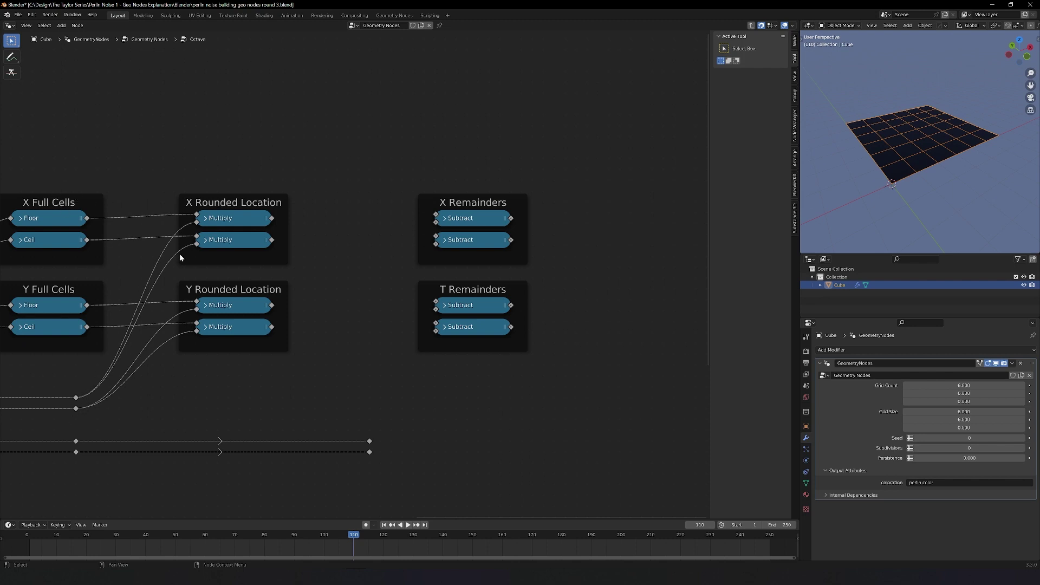
- Subtract each X Rounded Location result from the X coordinate by wiring both into the X Remainders nodes
{"action": "left_click_drag", "start_coordinate": [272, 218], "coordinate": [436, 222]}
{"action": "middle_click_drag", "start_coordinate": [149, 426], "coordinate": [404, 388]}
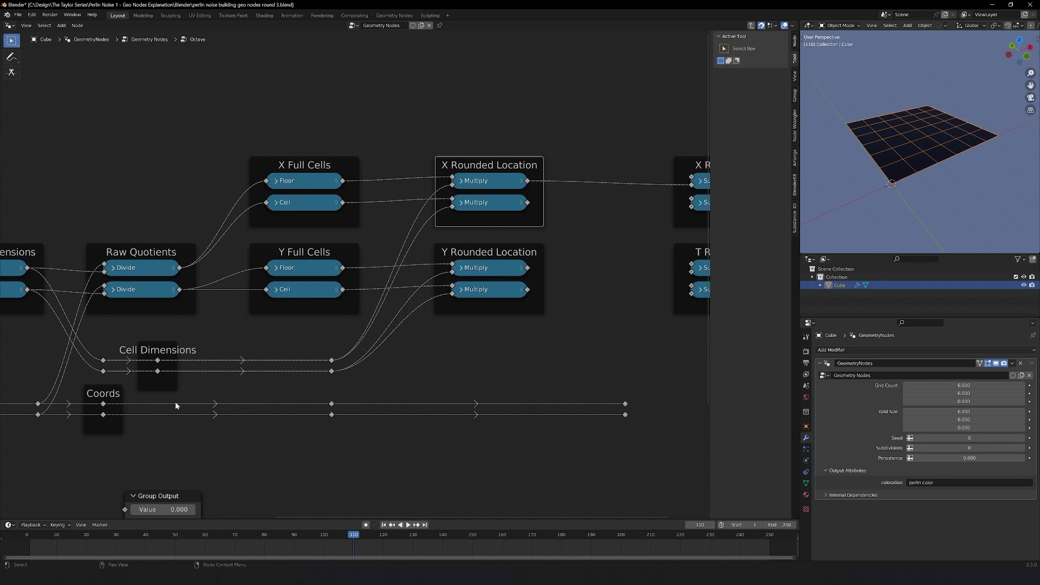
{"action": "middle_click_drag", "start_coordinate": [635, 404], "coordinate": [357, 422]}
{"action": "left_click_drag", "start_coordinate": [348, 422], "coordinate": [414, 196]}
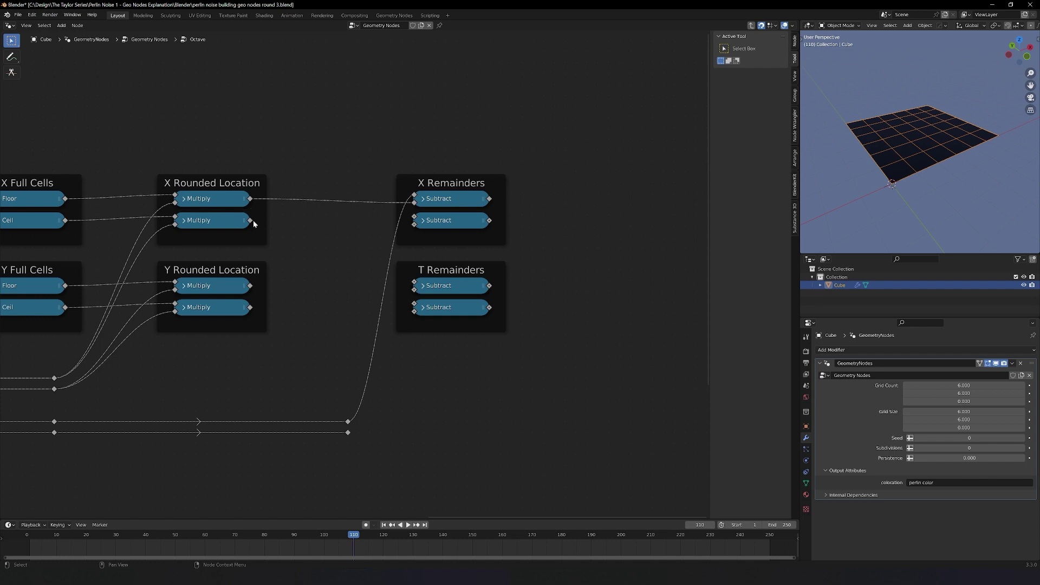
{"action": "left_click_drag", "start_coordinate": [251, 221], "coordinate": [413, 224]}
{"action": "left_click_drag", "start_coordinate": [348, 422], "coordinate": [414, 216]}
- Wire the Y Rounded Location results and the Y coordinate into the T Remainders Subtract nodes, swapping the inputs so the coordinate comes first
{"action": "right_click_drag", "start_coordinate": [227, 285], "coordinate": [439, 285], "text": "alt"}
{"action": "right_click_drag", "start_coordinate": [228, 307], "coordinate": [439, 307], "text": "alt"}
{"action": "left_click", "coordinate": [451, 288]}
{"action": "key", "text": "alt+s"}
{"action": "left_click", "coordinate": [450, 306]}
{"action": "key", "text": "alt+s"}
{"action": "right_click_drag", "start_coordinate": [348, 432], "coordinate": [433, 287], "text": "alt"}
{"action": "right_click_drag", "start_coordinate": [348, 432], "coordinate": [440, 307], "text": "alt"}
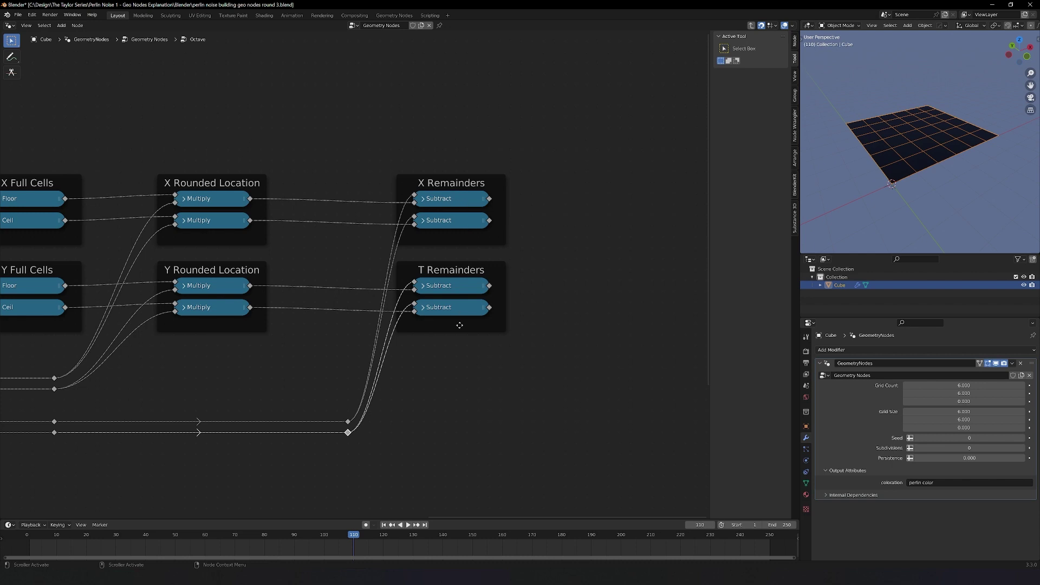
- Add a Combine XYZ node beyond the X Remainders frame, collapse it and position it near the remainder reroutes
{"action": "scroll", "coordinate": [425, 280], "scroll_direction": "down", "scroll_amount": 7}
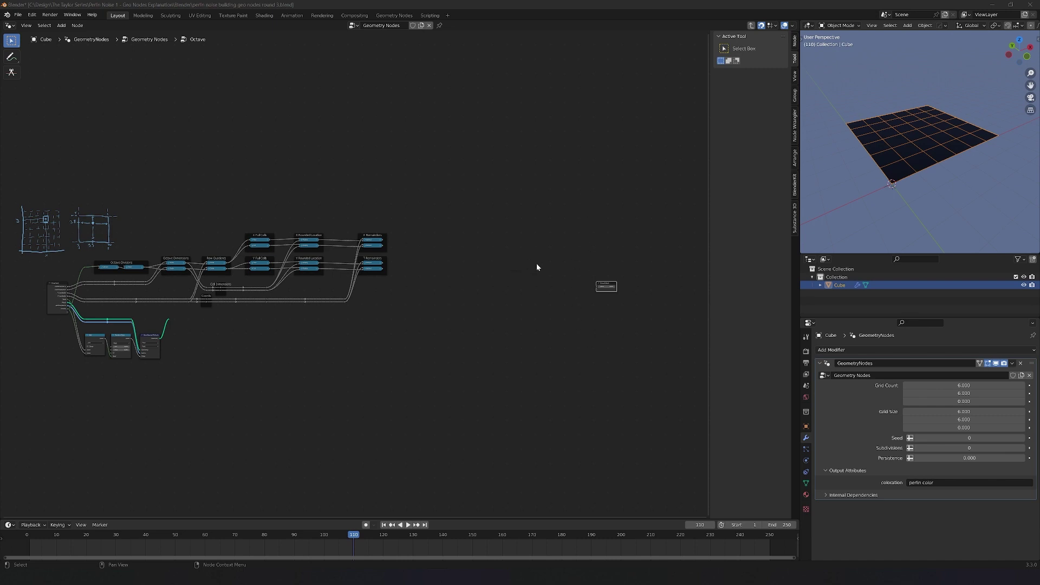
{"action": "scroll", "coordinate": [537, 267], "scroll_direction": "up", "scroll_amount": 5}
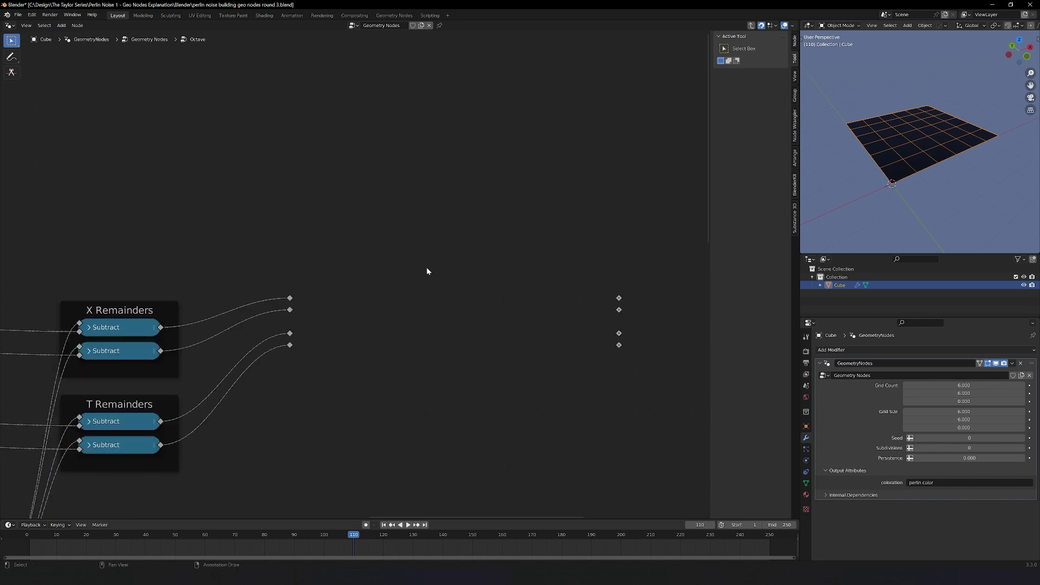
{"action": "key", "text": "shift+a"}
{"action": "left_click", "coordinate": [367, 267]}
{"action": "type", "text": "comb"}
{"action": "key", "text": "Return"}
{"action": "left_click", "coordinate": [353, 257]}
{"action": "left_click", "coordinate": [382, 270]}
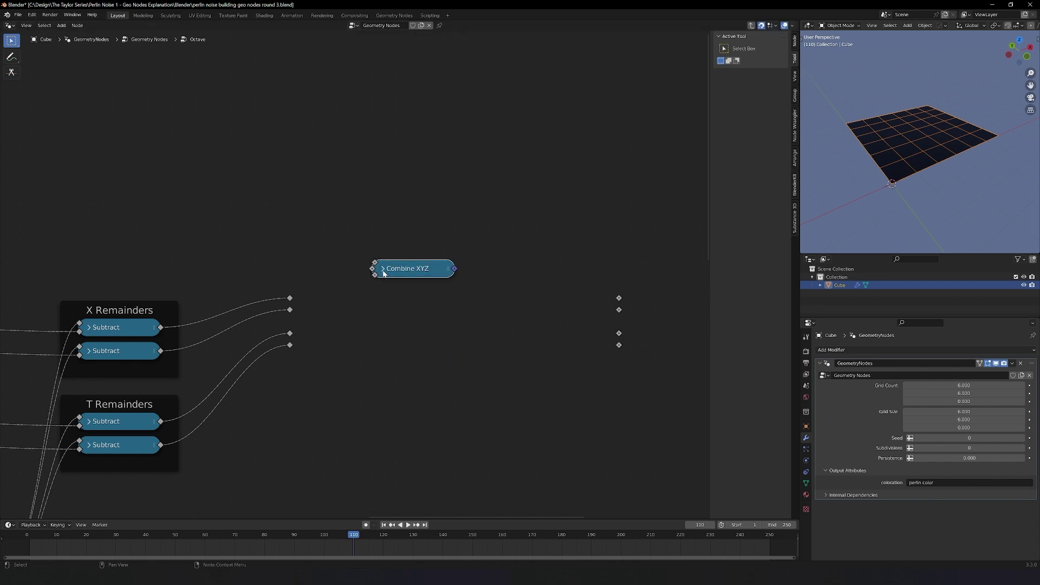
{"action": "key", "text": "g"}
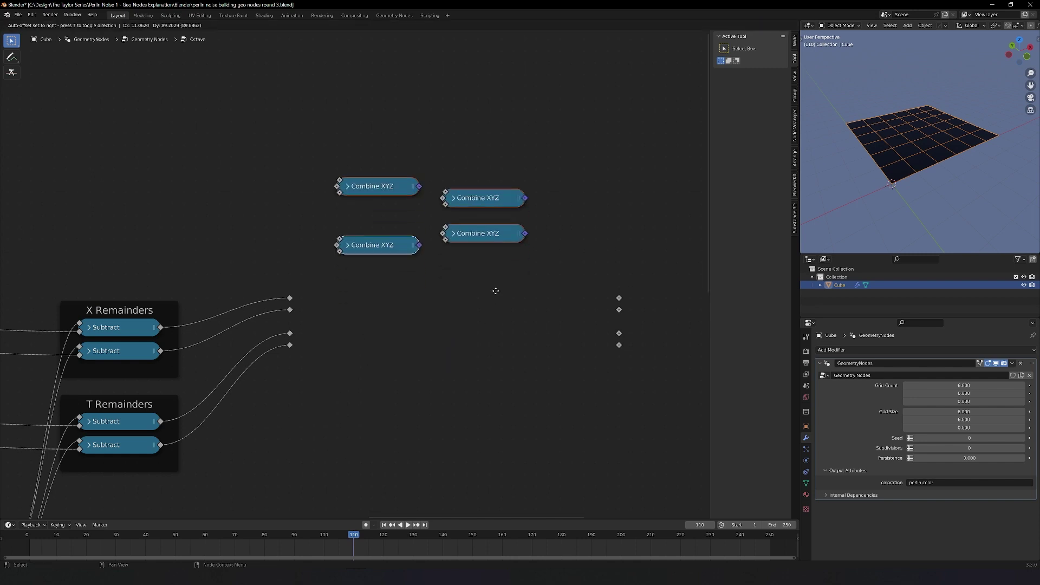
{"action": "left_click", "coordinate": [494, 291]}
{"action": "left_click", "coordinate": [569, 213]}
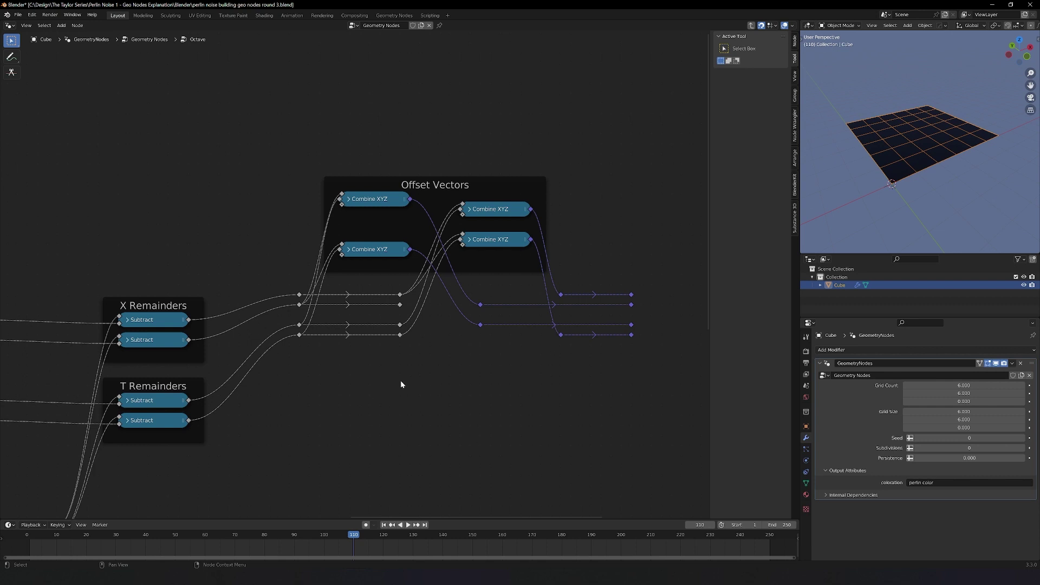
- Add a Transfer Attribute node below the Offset Vectors frame
{"action": "scroll", "coordinate": [489, 375], "scroll_direction": "up", "scroll_amount": 1}
{"action": "middle_click_drag", "start_coordinate": [489, 375], "coordinate": [415, 381]}
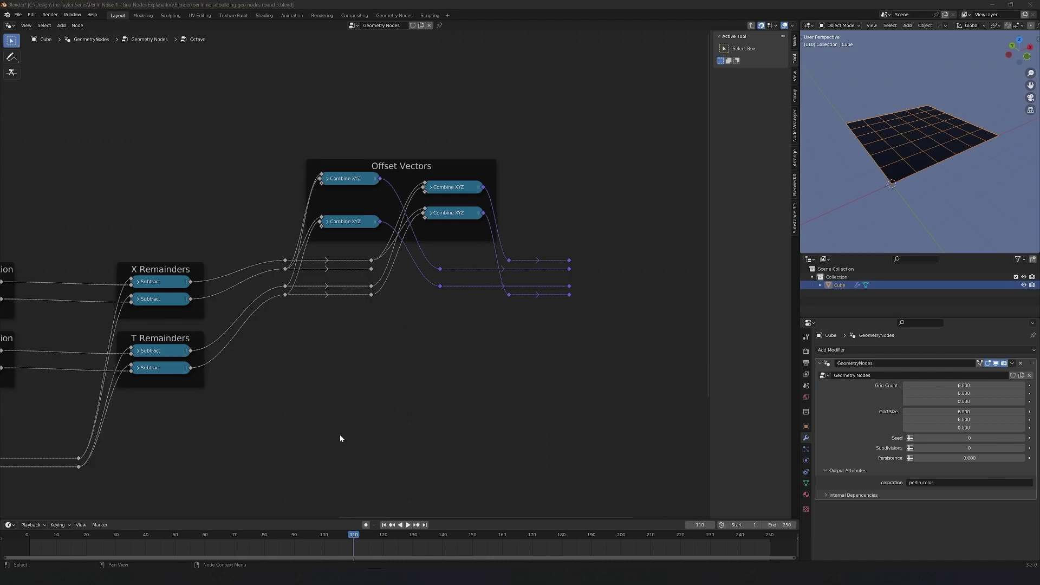
{"action": "key", "text": "shift+a"}
{"action": "left_click", "coordinate": [373, 375]}
{"action": "type", "text": "transfer"}
{"action": "key", "text": "Return"}
{"action": "left_click", "coordinate": [404, 379]}
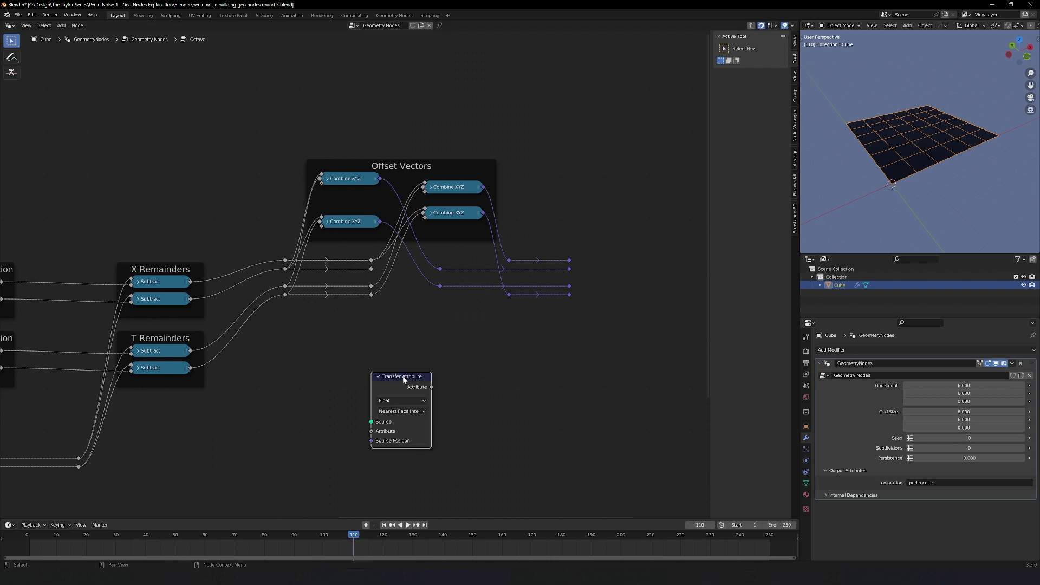
- Extend the Store Named Attribute geometry line and connect it to the Source input of Transfer Attribute
{"action": "scroll", "coordinate": [403, 379], "scroll_direction": "down", "scroll_amount": 4}
{"action": "middle_click_drag", "start_coordinate": [309, 426], "coordinate": [447, 398]}
{"action": "scroll", "coordinate": [447, 398], "scroll_direction": "up", "scroll_amount": 6}
{"action": "scroll", "coordinate": [531, 398], "scroll_direction": "right", "scroll_amount": 10, "text": "ctrl"}
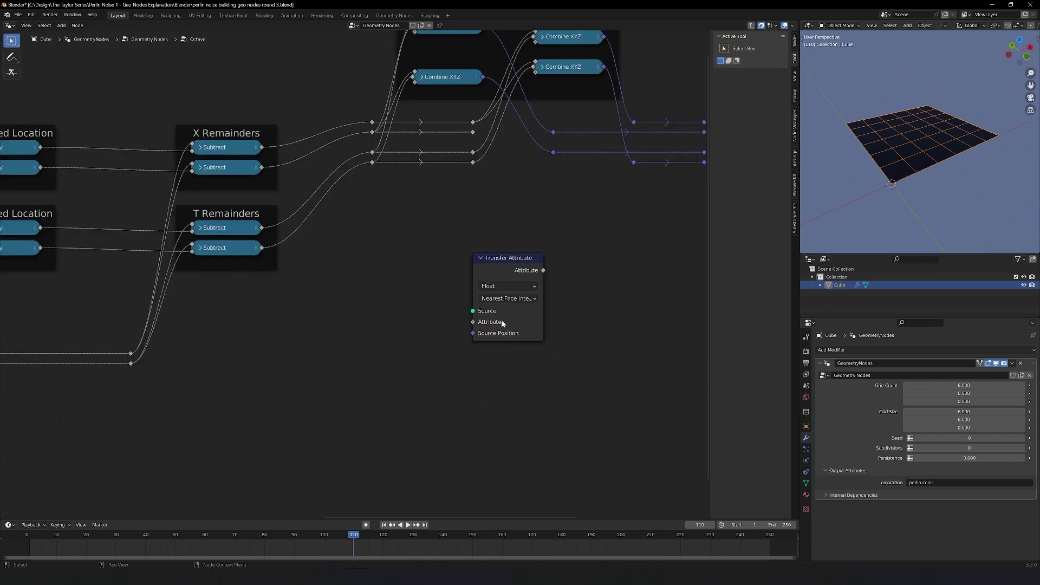
{"action": "key", "text": "Home"}
{"action": "left_click_drag", "start_coordinate": [193, 366], "coordinate": [362, 272]}
{"action": "scroll", "coordinate": [615, 344], "scroll_direction": "up", "scroll_amount": 4}
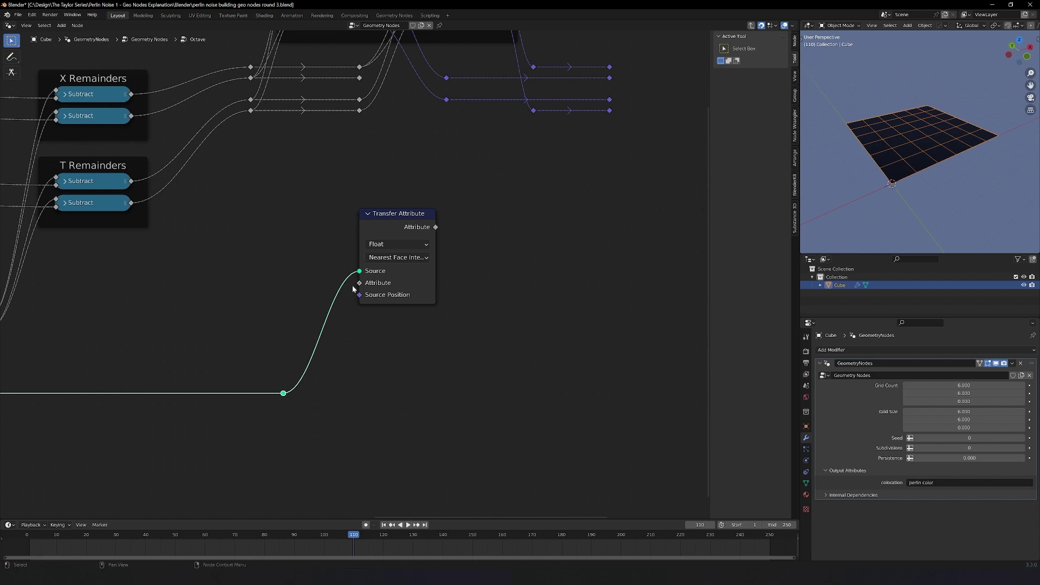
- Add a Named Attribute node above Store Named Attribute, feed its Name from the Attribute Name reroute and collapse it
{"action": "scroll", "coordinate": [150, 418], "scroll_direction": "down", "scroll_amount": 6}
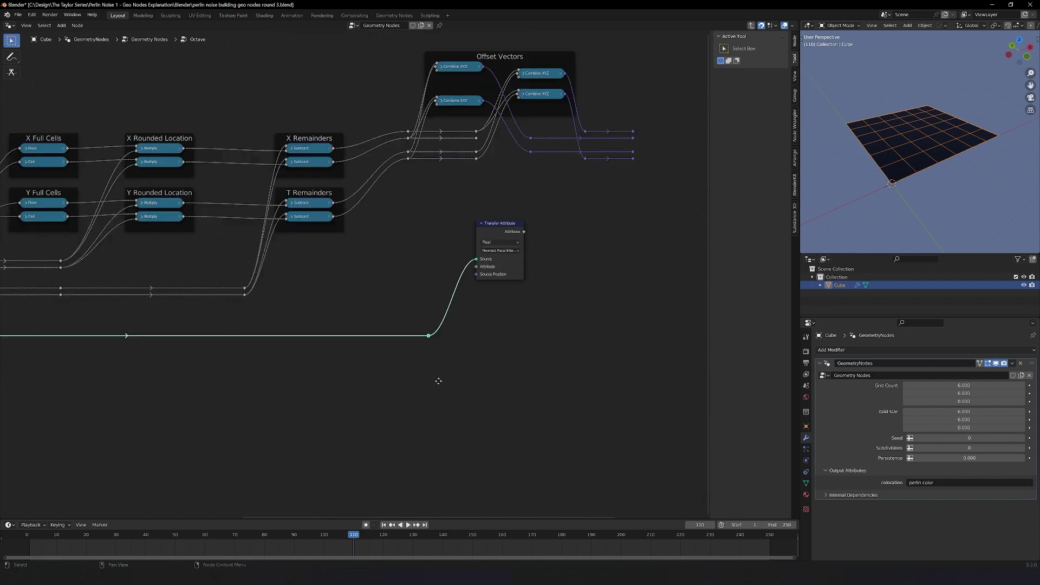
{"action": "middle_click_drag", "start_coordinate": [151, 418], "coordinate": [675, 395]}
{"action": "scroll", "coordinate": [237, 317], "scroll_direction": "up", "scroll_amount": 5}
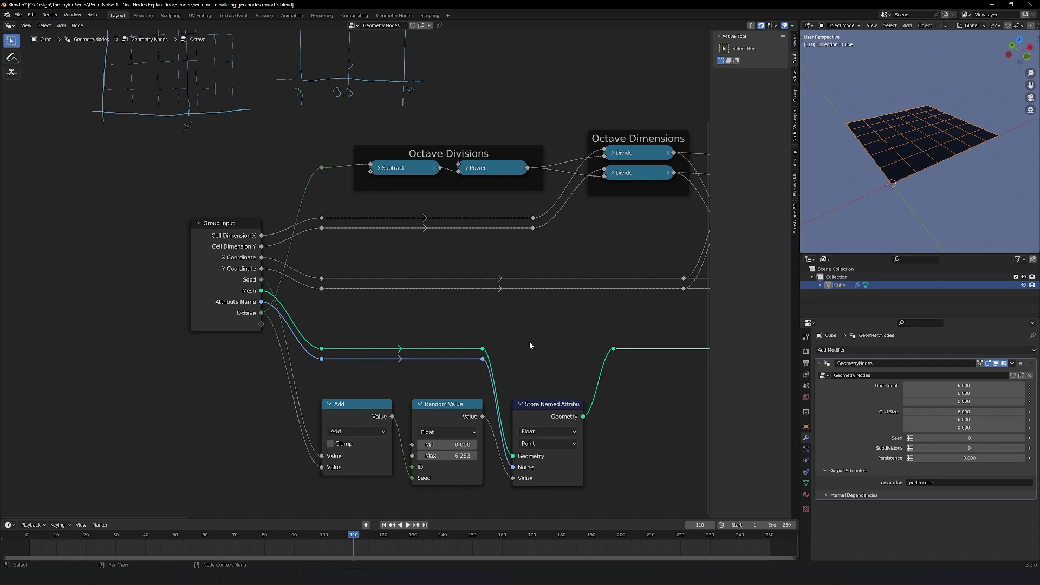
{"action": "key", "text": "shift+a"}
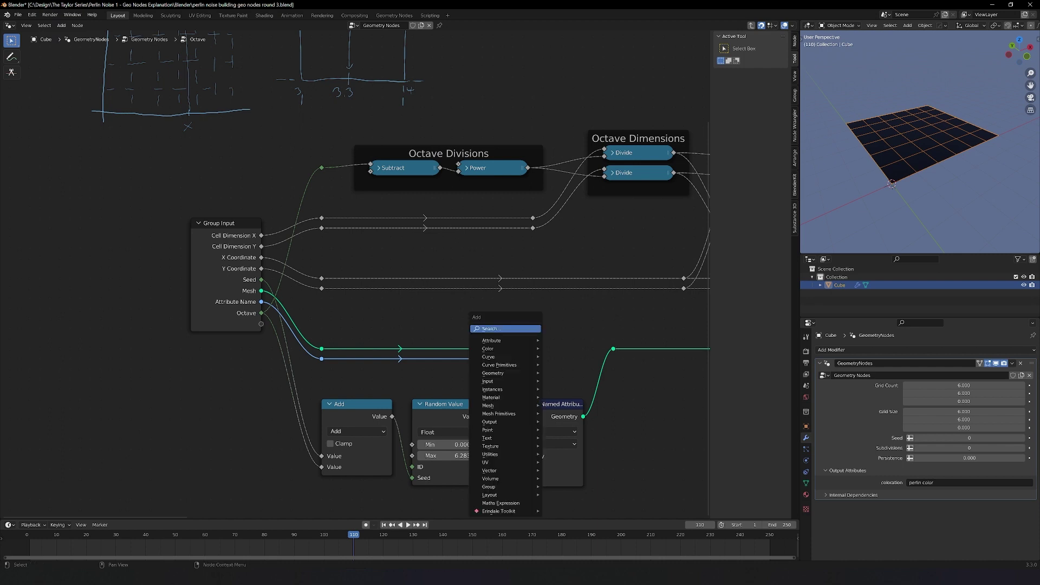
{"action": "type", "text": "name"}
{"action": "key", "text": "Return"}
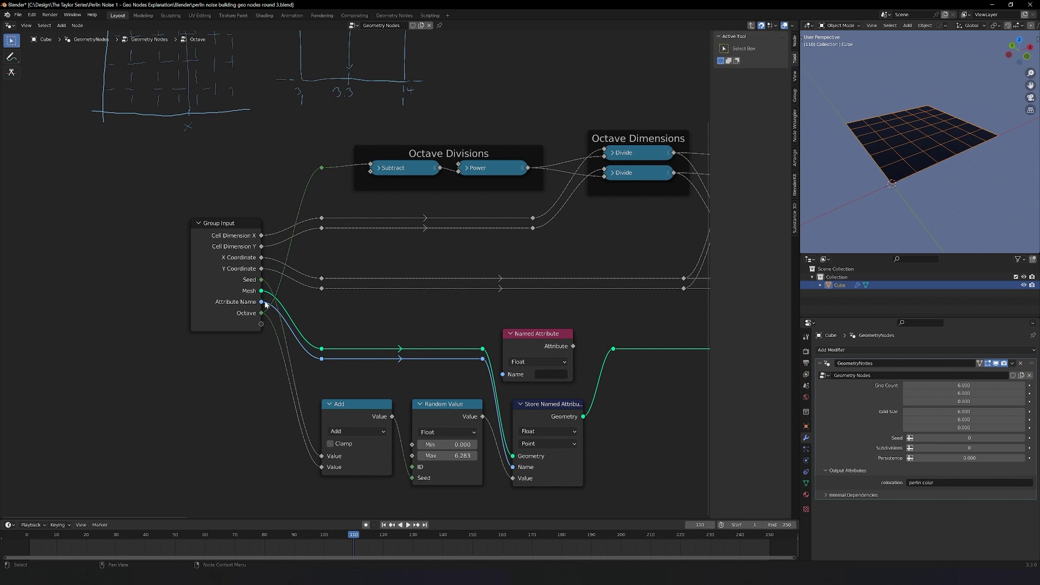
{"action": "left_click_drag", "start_coordinate": [482, 358], "coordinate": [504, 378]}
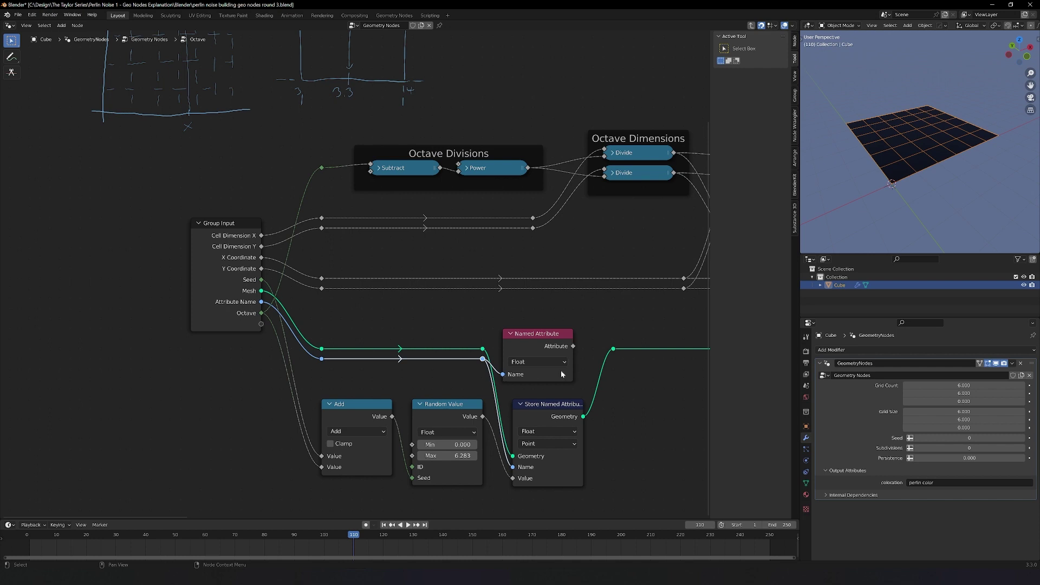
{"action": "left_click", "coordinate": [511, 335]}
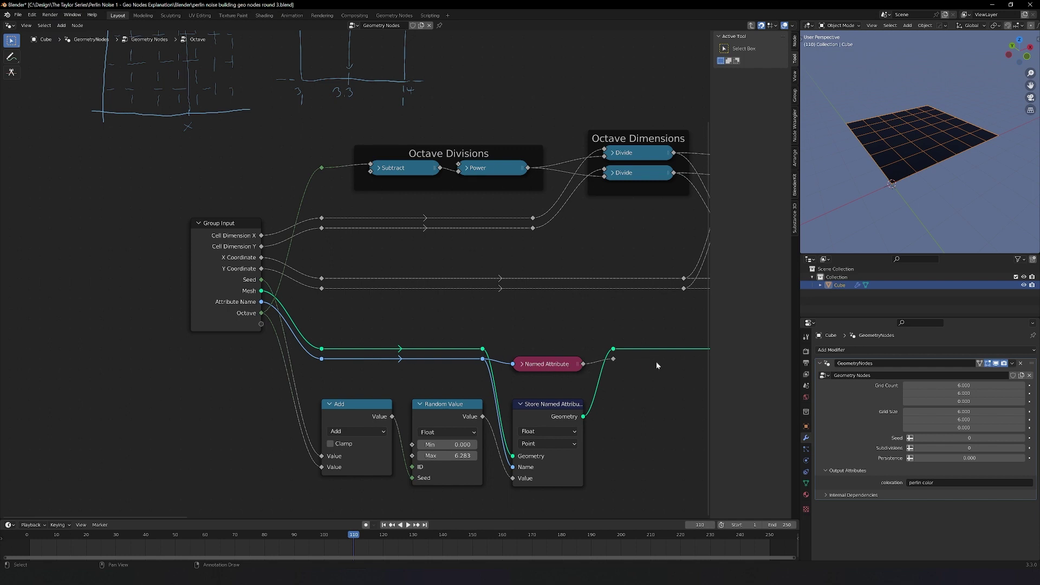
- Maximize the node editor and move the Add and Random Value nodes down below the Octave line
{"action": "key", "text": "ctrl+space"}
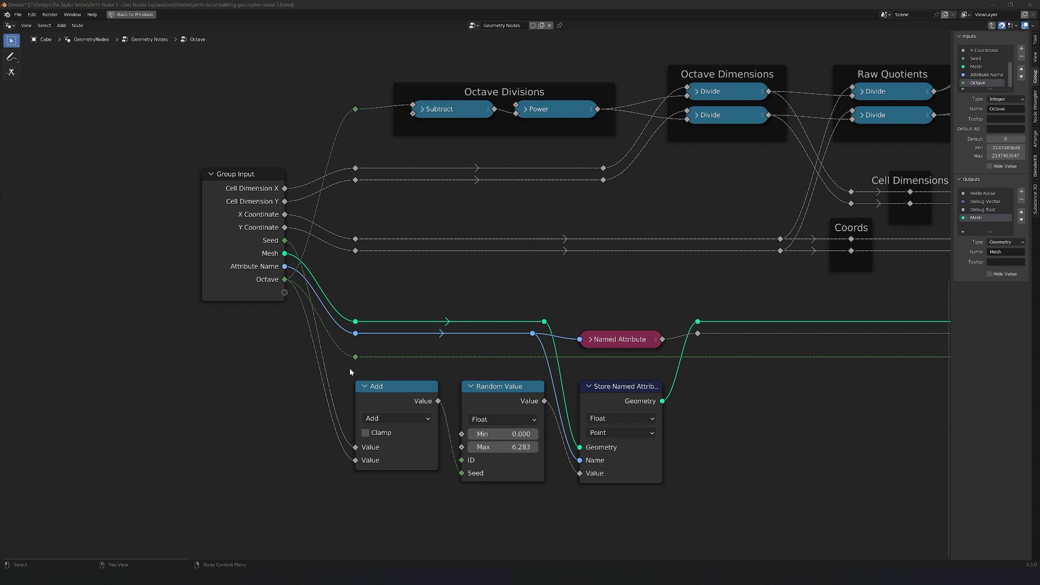
{"action": "left_click_drag", "start_coordinate": [402, 387], "coordinate": [401, 458]}
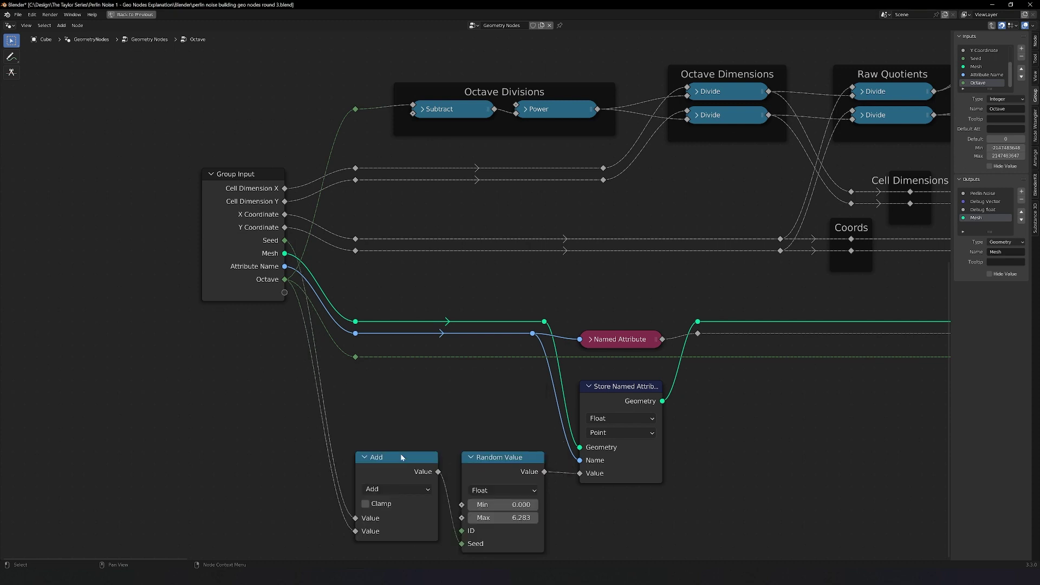
- Duplicate the Add node above the original as a Subtract node with second value 1, and collapse both nodes
{"action": "key", "text": "shift+d"}
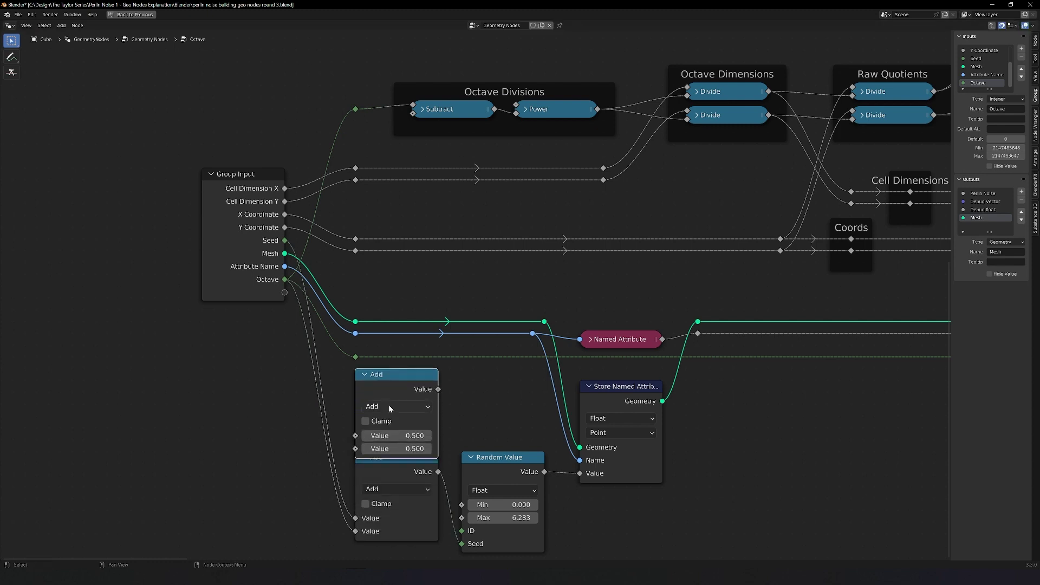
{"action": "left_click", "coordinate": [401, 374]}
{"action": "left_click", "coordinate": [396, 407]}
{"action": "left_click", "coordinate": [381, 269]}
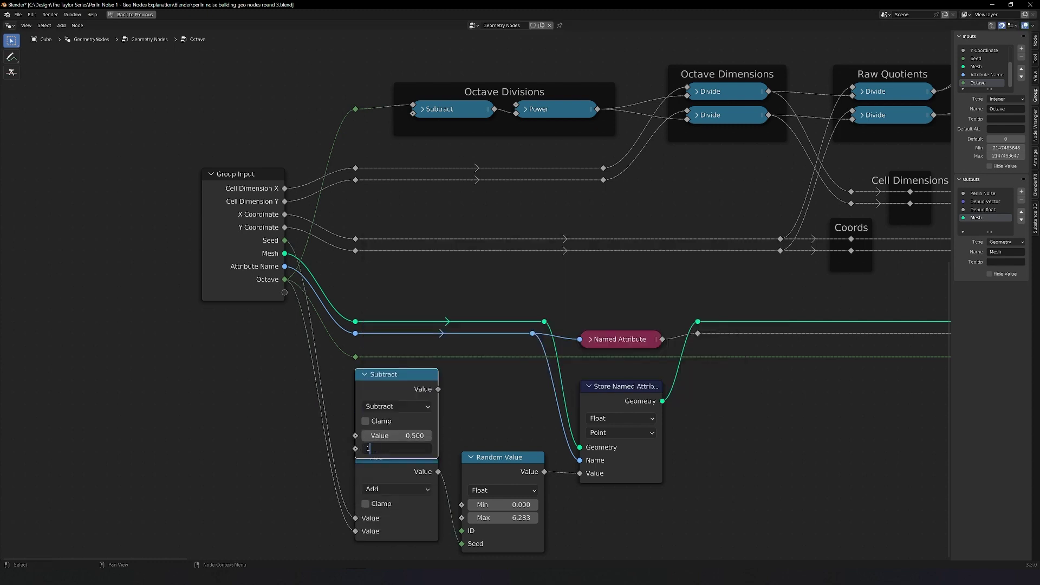
{"action": "left_click", "coordinate": [362, 373]}
{"action": "left_click", "coordinate": [366, 458]}
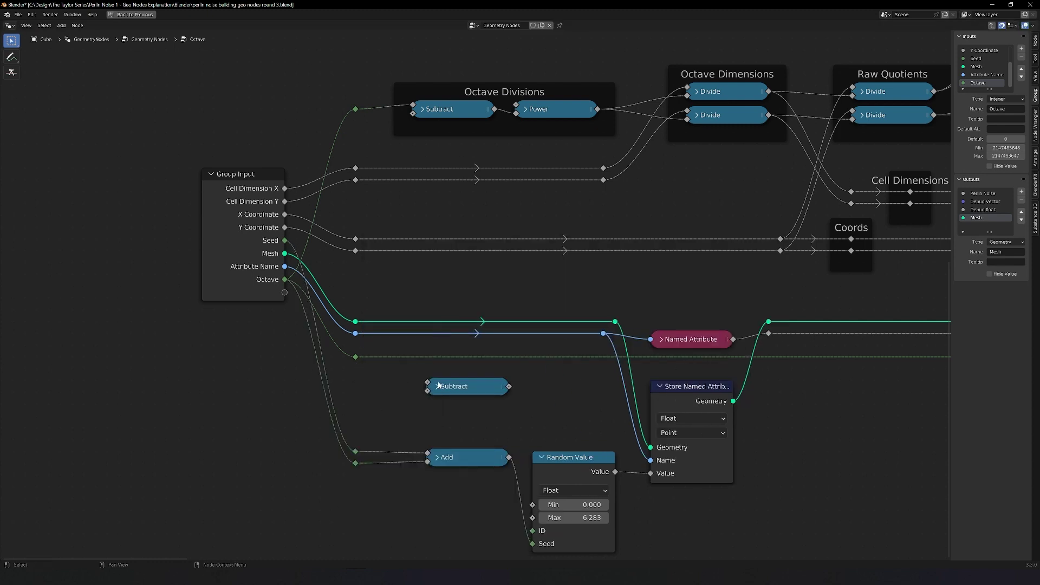
- Add a collapsed Subdivide Mesh node beside Subtract and feed the Octave line through Subtract into its level input
{"action": "left_click", "coordinate": [438, 385]}
{"action": "left_click_drag", "start_coordinate": [355, 357], "coordinate": [426, 447]}
{"action": "left_click", "coordinate": [435, 386]}
{"action": "key", "text": "shift+a"}
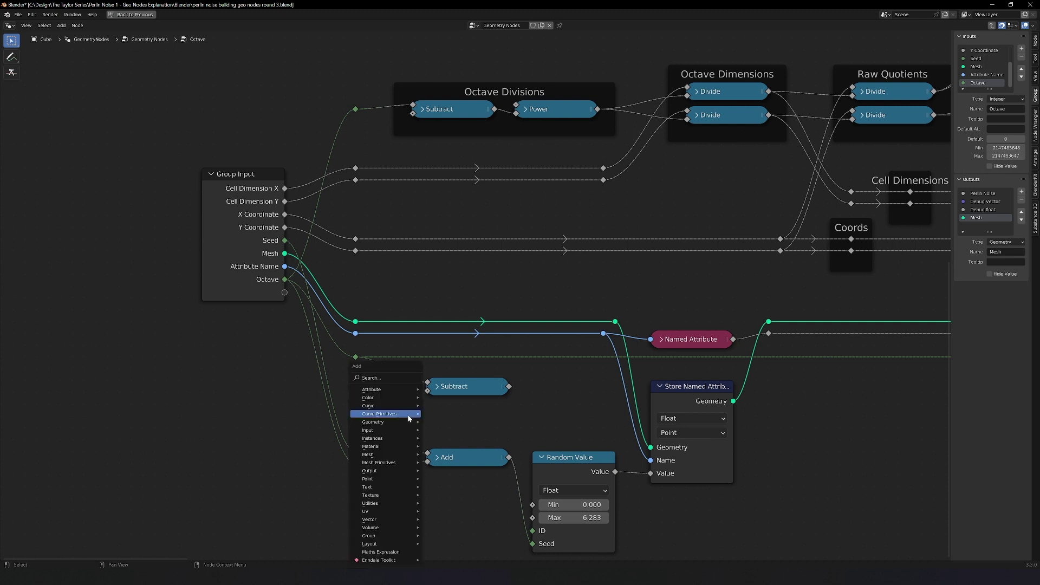
{"action": "type", "text": "subd"}
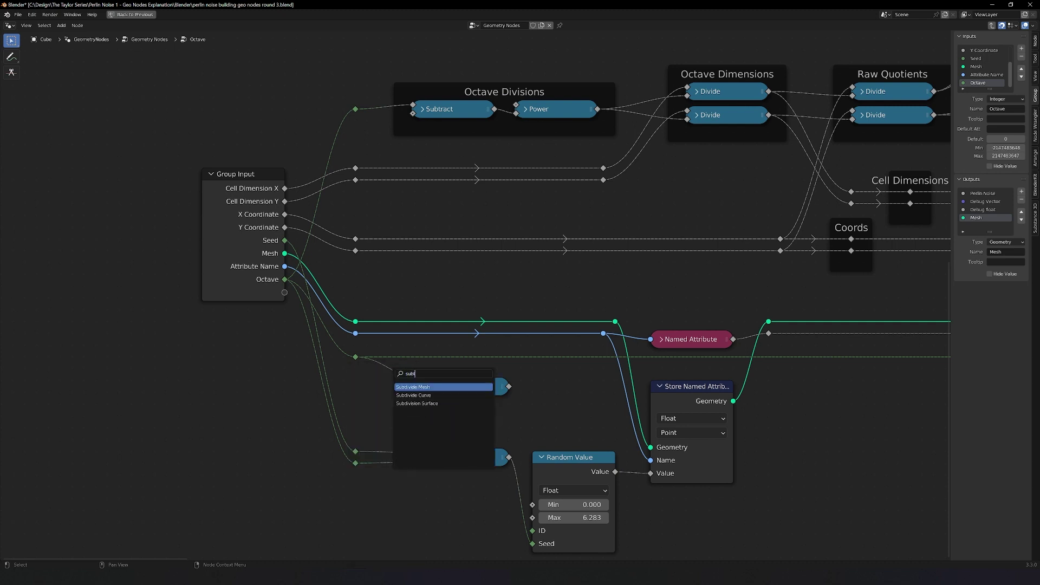
{"action": "key", "text": "Return"}
{"action": "left_click", "coordinate": [531, 378]}
{"action": "left_click", "coordinate": [531, 376]}
{"action": "left_click_drag", "start_coordinate": [551, 378], "coordinate": [534, 390]}
{"action": "left_click", "coordinate": [365, 358]}
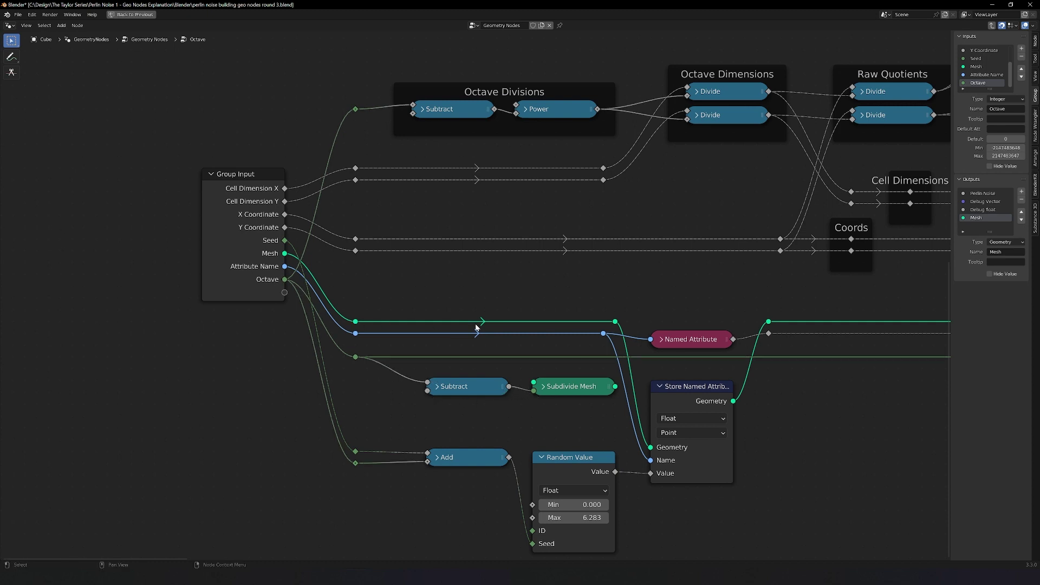
- Route the Mesh line through Subdivide Mesh into the Geometry input of Store Named Attribute
{"action": "left_click_drag", "start_coordinate": [617, 322], "coordinate": [534, 382]}
{"action": "left_click_drag", "start_coordinate": [615, 386], "coordinate": [650, 447]}
{"action": "scroll", "coordinate": [448, 525], "scroll_direction": "down", "scroll_amount": 2}
{"action": "middle_click_drag", "start_coordinate": [447, 524], "coordinate": [423, 460]}
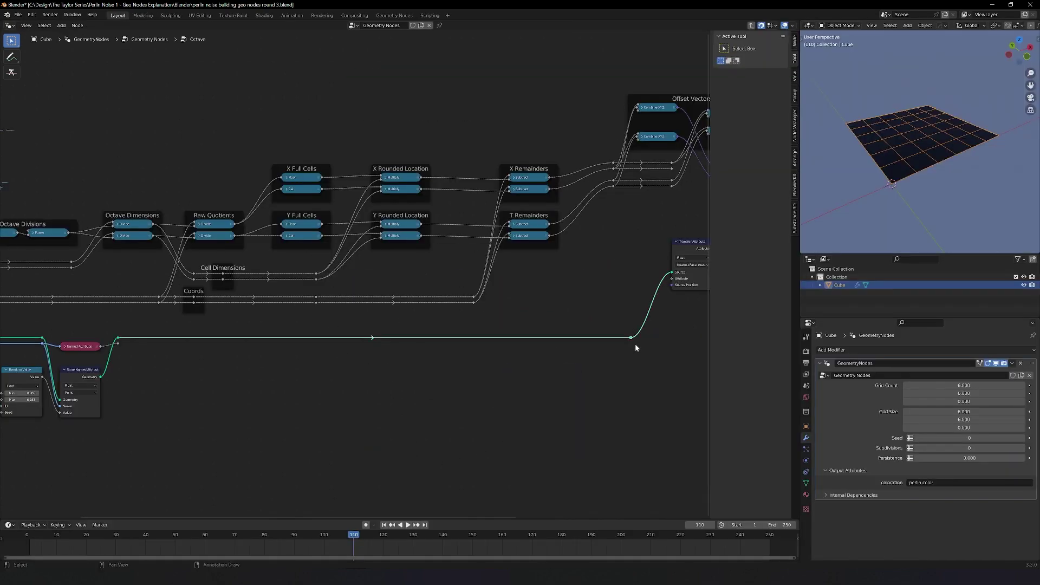
- Extend the Named Attribute line and connect it to the Attribute input of Transfer Attribute
{"action": "key", "text": "shift+d"}
{"action": "left_click", "coordinate": [634, 352]}
{"action": "left_click_drag", "start_coordinate": [118, 343], "coordinate": [630, 343]}
{"action": "middle_click_drag", "start_coordinate": [533, 375], "coordinate": [228, 376]}
{"action": "scroll", "coordinate": [227, 376], "scroll_direction": "up", "scroll_amount": 6}
{"action": "left_click_drag", "start_coordinate": [282, 390], "coordinate": [345, 293]}
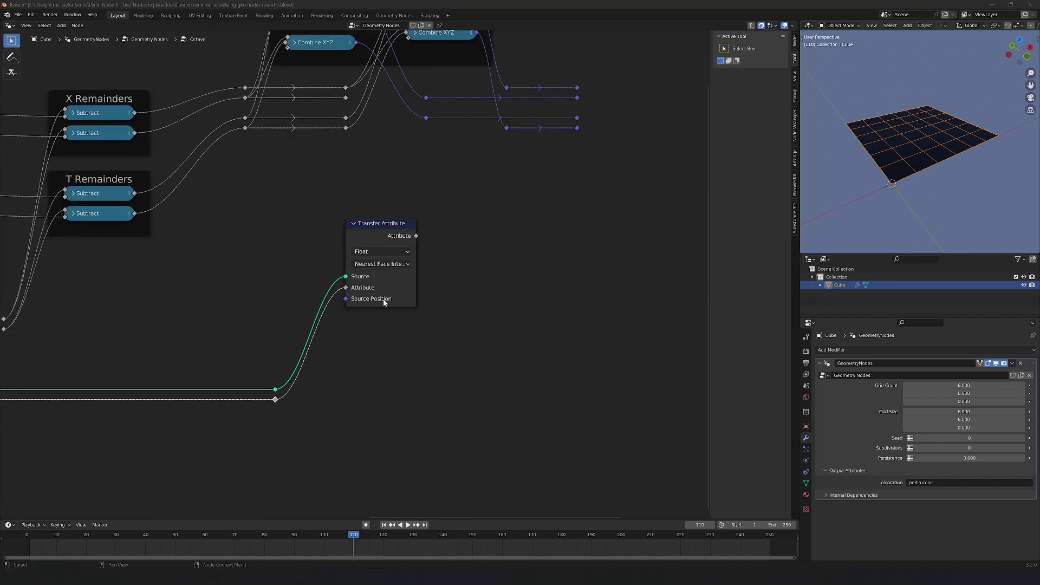
- Set Transfer Attribute to the Float data type with Nearest mapping on the Point domain
{"action": "left_click", "coordinate": [383, 250]}
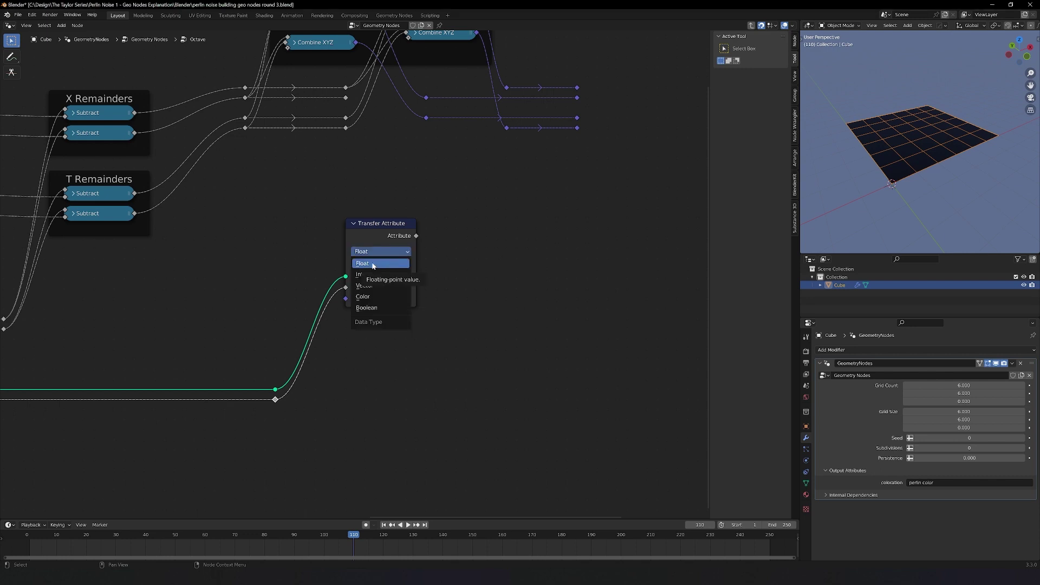
{"action": "left_click", "coordinate": [390, 264]}
{"action": "left_click", "coordinate": [390, 264]}
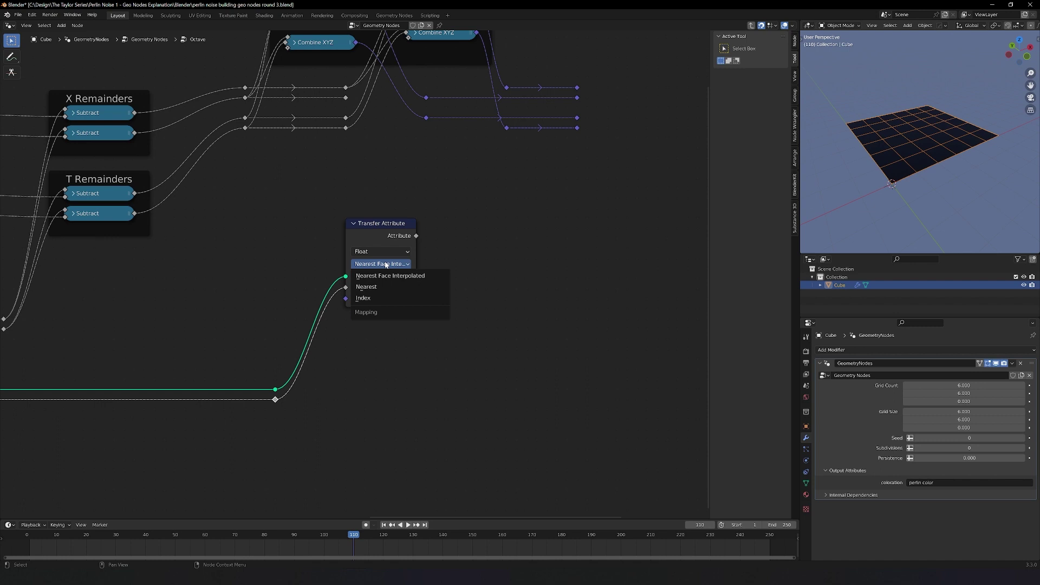
{"action": "left_click", "coordinate": [378, 287]}
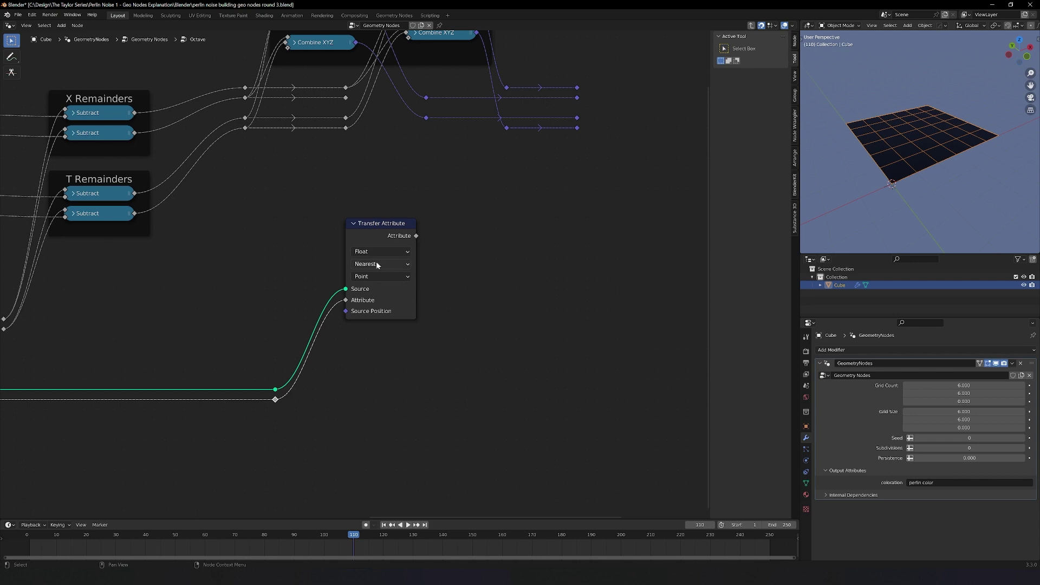
{"action": "left_click", "coordinate": [379, 277]}
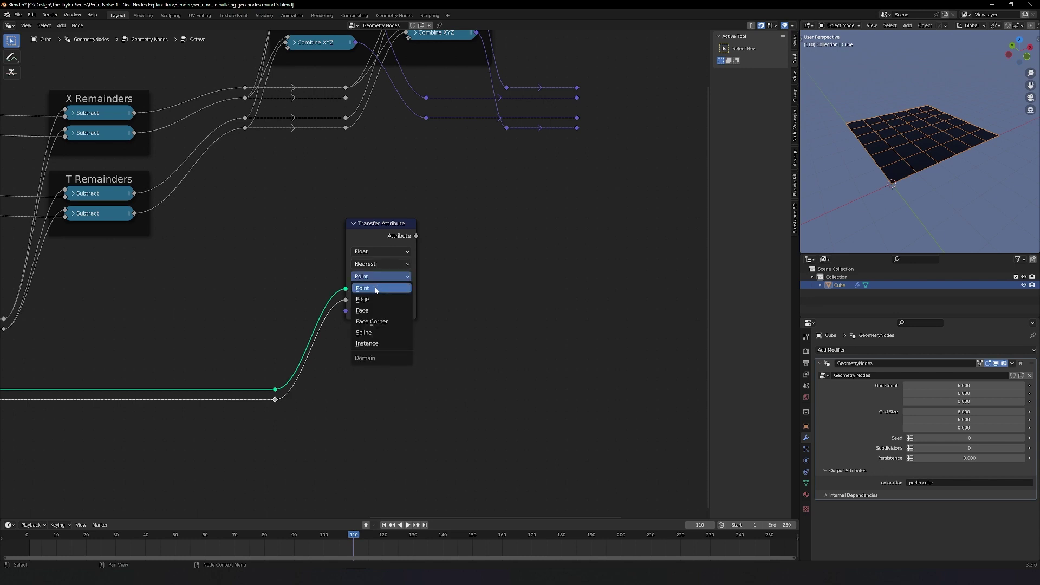
{"action": "left_click", "coordinate": [375, 288]}
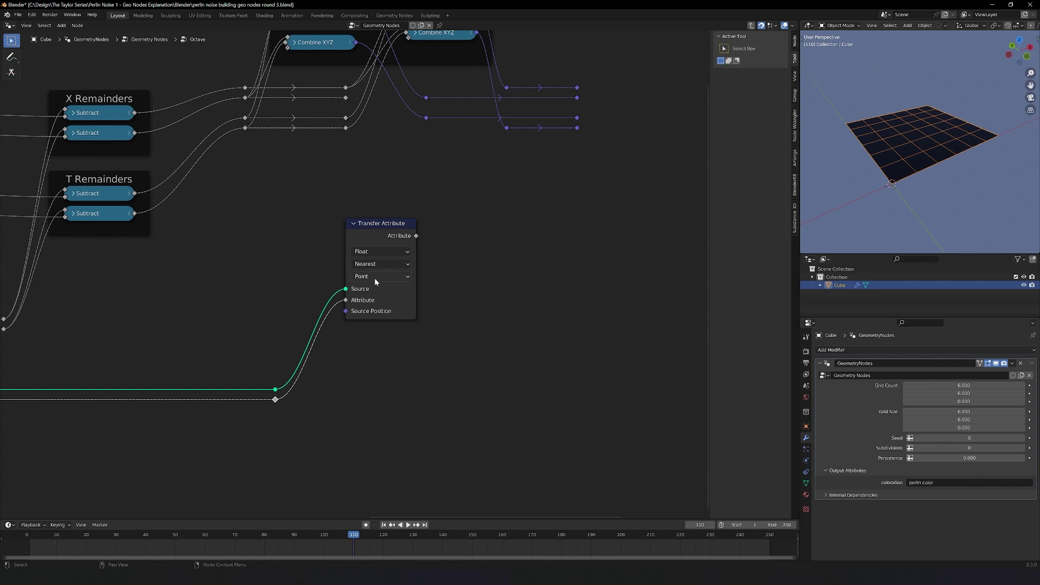
- Add a Combine XYZ node feeding the Source Position input of Transfer Attribute
{"action": "scroll", "coordinate": [375, 278], "scroll_direction": "up", "scroll_amount": 1}
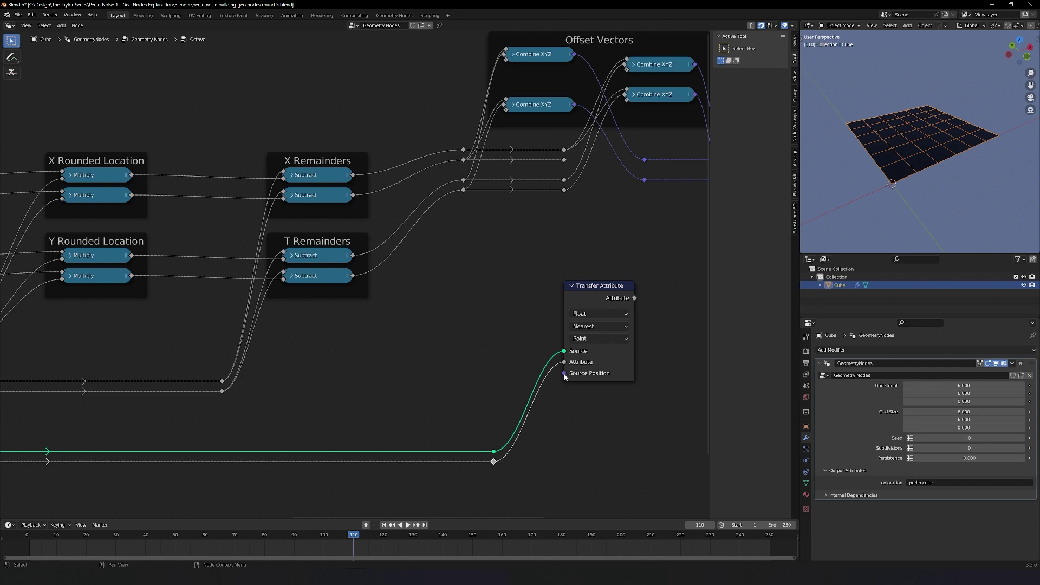
{"action": "mouse_move", "coordinate": [565, 378]}
{"action": "left_click_drag", "start_coordinate": [565, 373], "coordinate": [481, 367]}
{"action": "type", "text": "comb"}
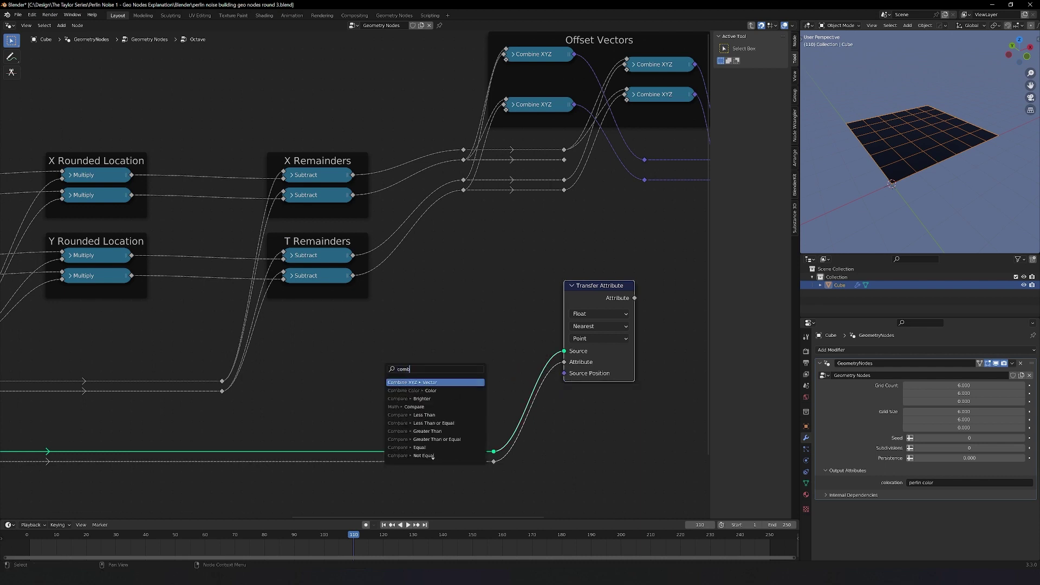
{"action": "key", "text": "Return"}
{"action": "left_click", "coordinate": [459, 364]}
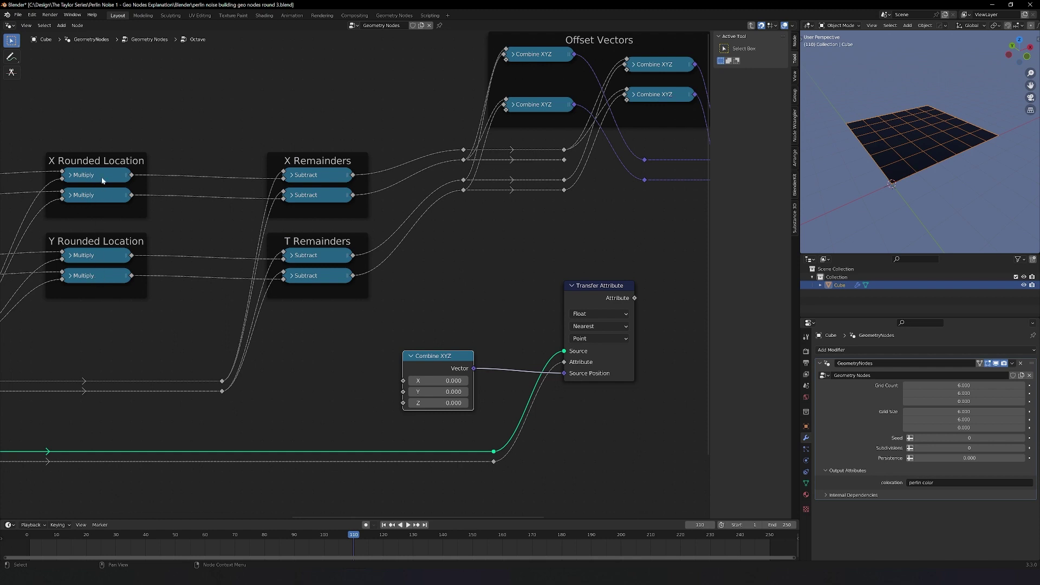
- Place four reroutes below the T Remainders frame and link the X and Y Rounded Location outputs to them
{"action": "left_click_drag", "start_coordinate": [447, 138], "coordinate": [476, 208]}
{"action": "key", "text": "shift+d"}
{"action": "left_click", "coordinate": [293, 378]}
{"action": "right_click_drag", "start_coordinate": [132, 175], "coordinate": [278, 320], "text": "alt"}
{"action": "right_click_drag", "start_coordinate": [131, 195], "coordinate": [281, 331], "text": "alt"}
{"action": "right_click_drag", "start_coordinate": [132, 255], "coordinate": [282, 351], "text": "alt"}
{"action": "right_click_drag", "start_coordinate": [132, 275], "coordinate": [282, 360], "text": "alt"}
- Collapse and align the Combine XYZ and Transfer Attribute nodes, and link rounded X and Y location reroutes to Combine XYZ
{"action": "left_click_drag", "start_coordinate": [437, 361], "coordinate": [476, 364]}
{"action": "left_click", "coordinate": [452, 356]}
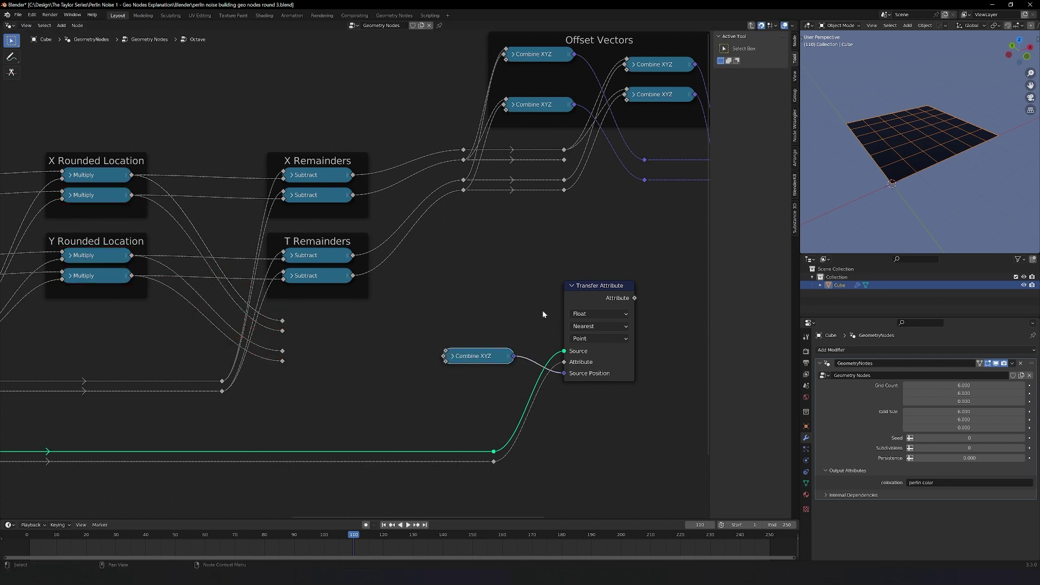
{"action": "left_click", "coordinate": [572, 287]}
{"action": "left_click_drag", "start_coordinate": [484, 358], "coordinate": [505, 288]}
{"action": "scroll", "coordinate": [505, 288], "scroll_direction": "down", "scroll_amount": 3}
{"action": "middle_click_drag", "start_coordinate": [523, 255], "coordinate": [579, 285]}
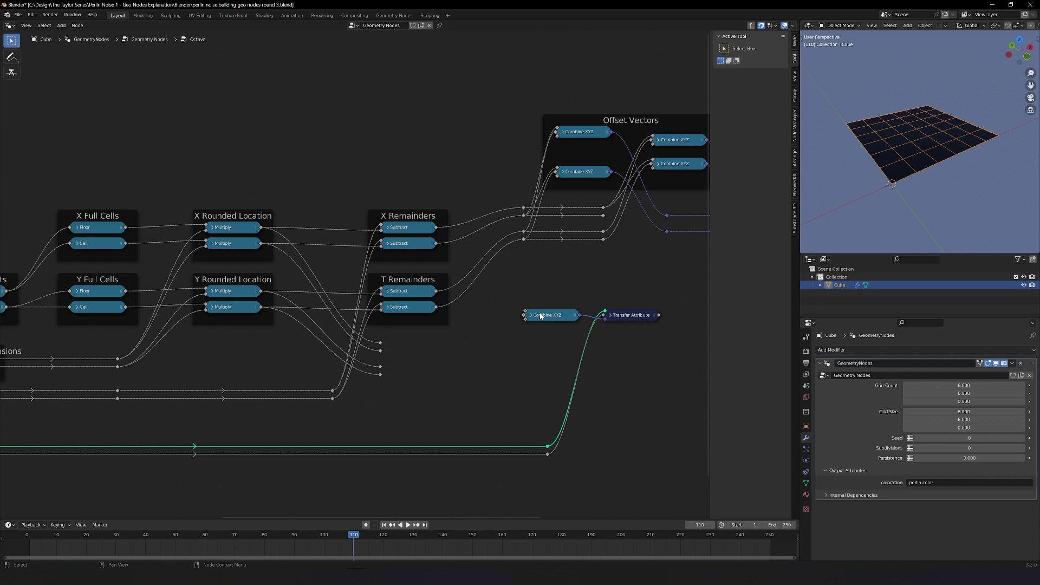
{"action": "mouse_move", "coordinate": [525, 316]}
{"action": "left_mouse_down"}
{"action": "mouse_move", "coordinate": [382, 352]}
{"action": "mouse_move", "coordinate": [522, 311]}
{"action": "left_mouse_up"}
{"action": "middle_click_drag", "start_coordinate": [549, 340], "coordinate": [222, 301]}
- Add collapsed Cosine and Sine math nodes, both fed by the Transfer Attribute output
{"action": "scroll", "coordinate": [243, 290], "scroll_direction": "up", "scroll_amount": 2}
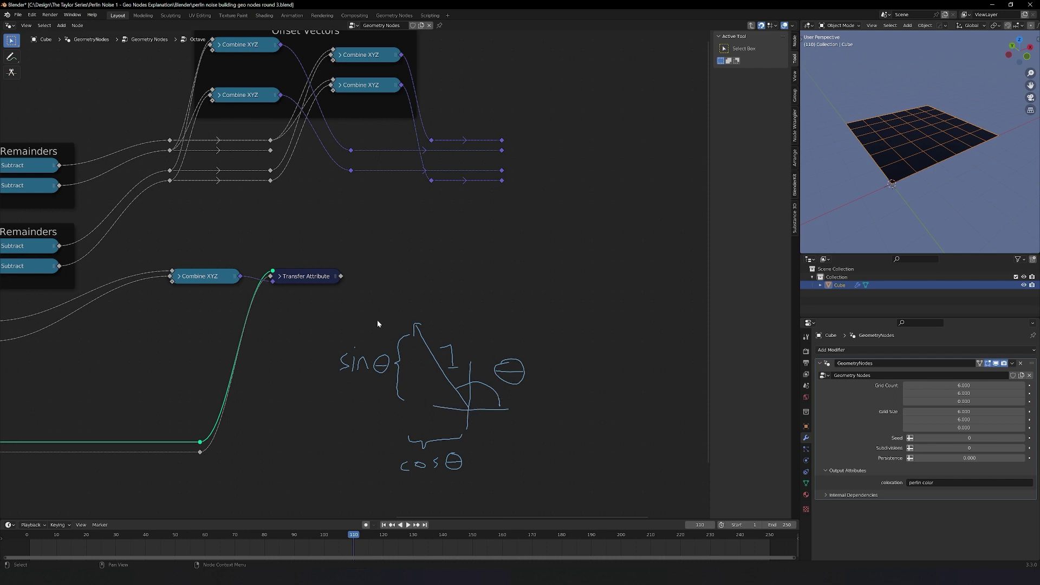
{"action": "left_click_drag", "start_coordinate": [340, 278], "coordinate": [386, 245]}
{"action": "type", "text": "math"}
{"action": "key", "text": "Return"}
{"action": "left_click", "coordinate": [416, 263]}
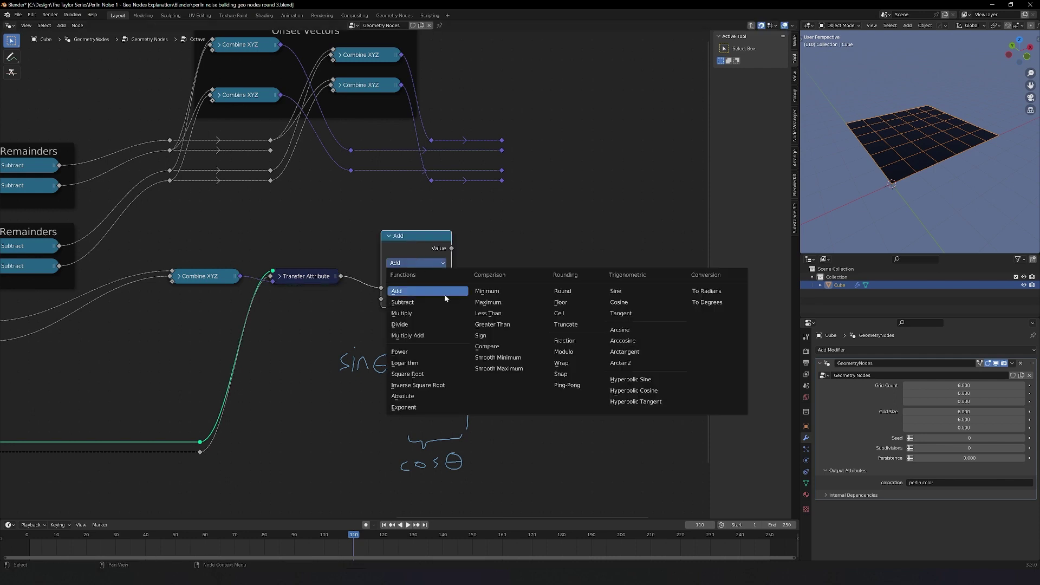
{"action": "left_click", "coordinate": [618, 303]}
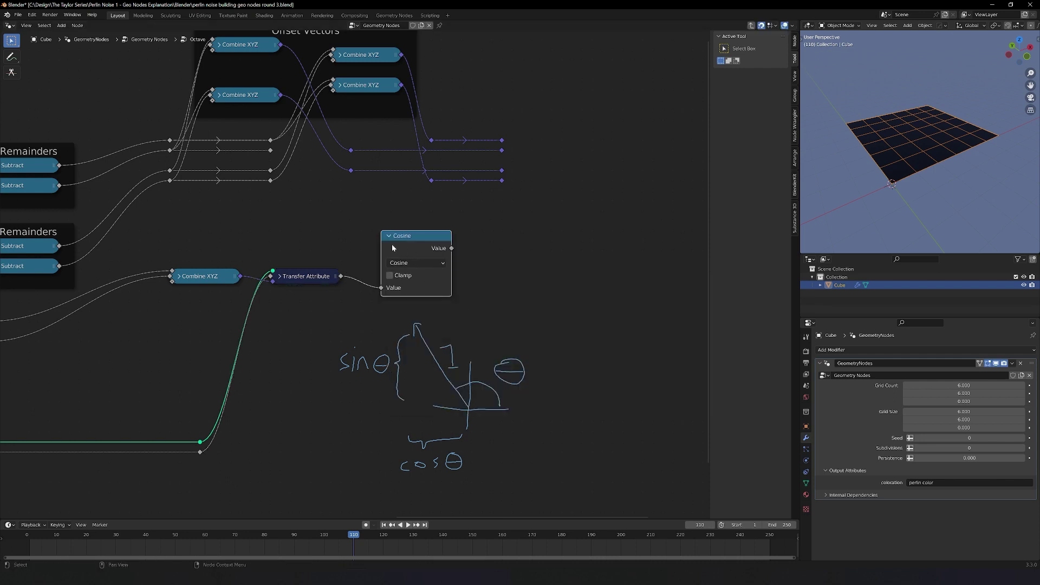
{"action": "left_click", "coordinate": [389, 236]}
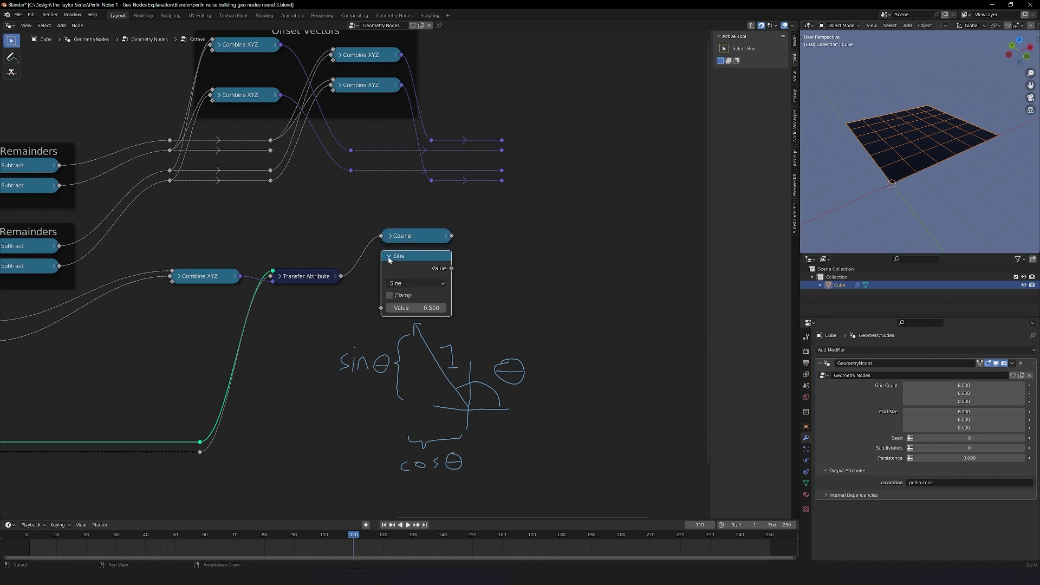
{"action": "left_click", "coordinate": [389, 256]}
{"action": "left_click_drag", "start_coordinate": [341, 276], "coordinate": [380, 256]}
- Add a collapsed Combine XYZ node taking Cosine as X and Sine as Y
{"action": "left_click_drag", "start_coordinate": [452, 237], "coordinate": [504, 245]}
{"action": "type", "text": "combine"}
{"action": "key", "text": "Return"}
{"action": "left_click", "coordinate": [467, 232]}
{"action": "left_click_drag", "start_coordinate": [451, 255], "coordinate": [502, 272]}
{"action": "left_click", "coordinate": [509, 236]}
{"action": "left_click_drag", "start_coordinate": [529, 235], "coordinate": [522, 238]}
{"action": "left_click", "coordinate": [501, 247]}
{"action": "left_click", "coordinate": [423, 223]}
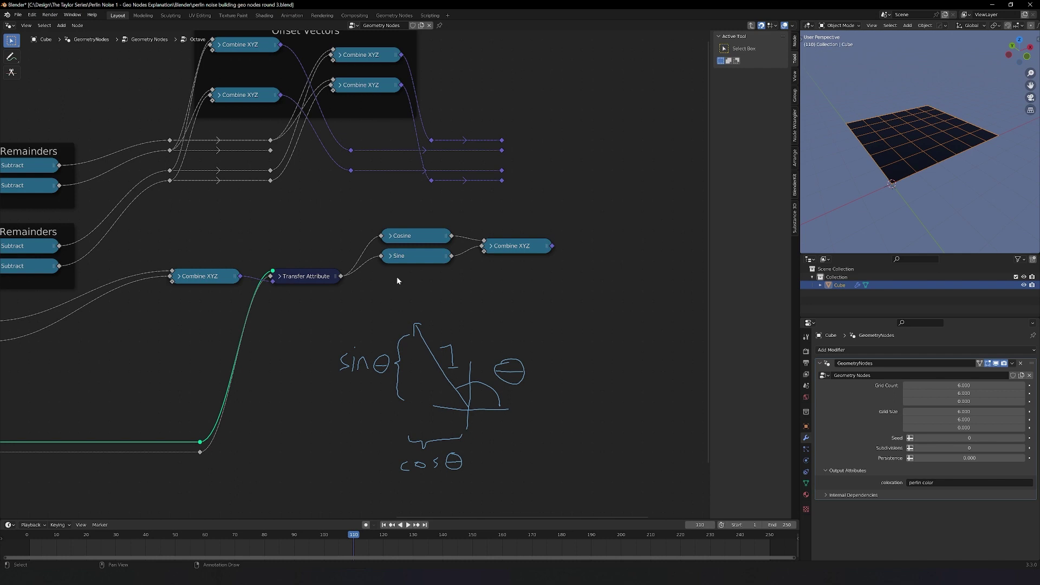
- Group the Cosine, Sine and new Combine XYZ nodes and connect the vector to the Group Output
{"action": "left_click_drag", "start_coordinate": [397, 280], "coordinate": [533, 220]}
{"action": "key", "text": "ctrl+g"}
{"action": "left_click", "coordinate": [480, 282]}
{"action": "left_click_drag", "start_coordinate": [476, 280], "coordinate": [501, 291]}
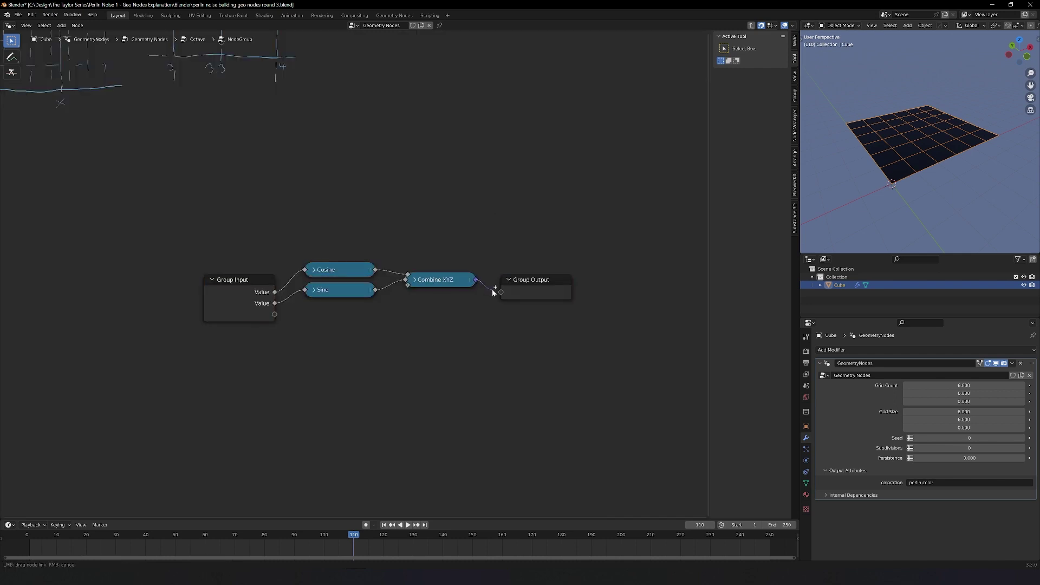
{"action": "key", "text": "Tab"}
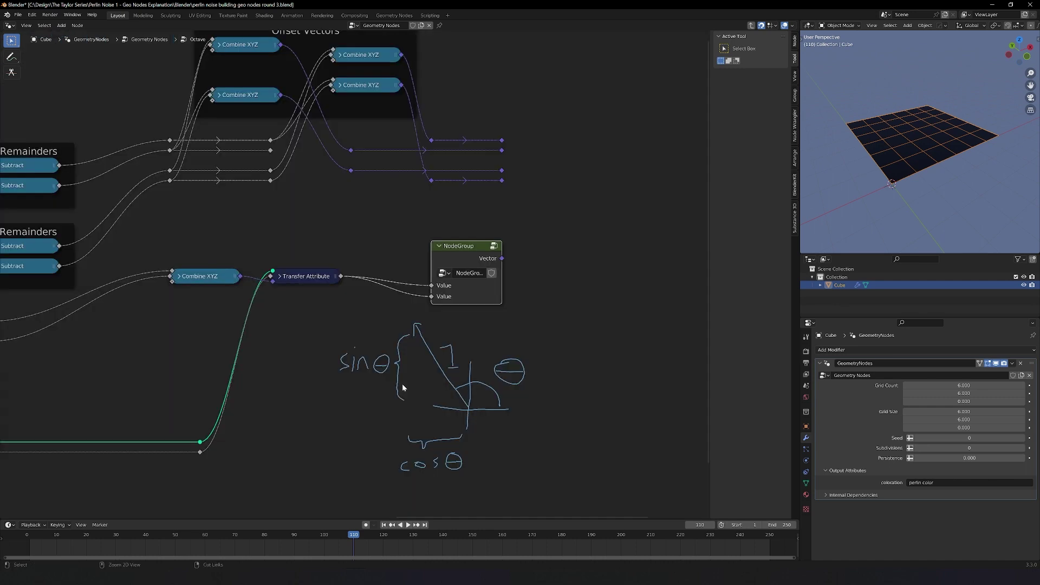
- Rename the node group "2D Vector 3 from Angle", collapse it and move it next to Transfer Attribute
{"action": "double_click", "coordinate": [470, 273]}
{"action": "type", "text": "2D Vector"}
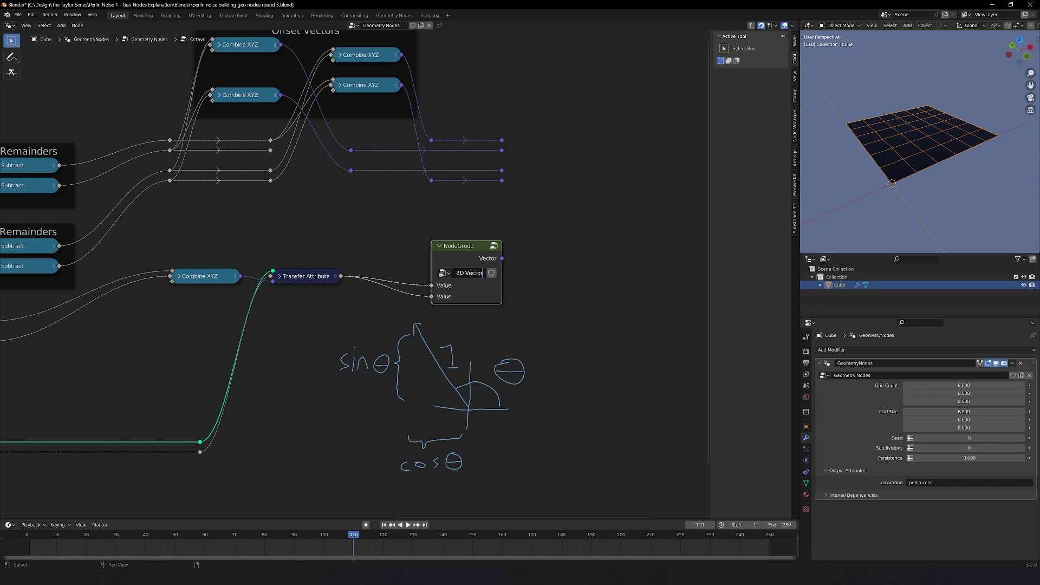
{"action": "type", "text": " 3"}
{"action": "type", "text": " from A"}
{"action": "type", "text": "ngle"}
{"action": "key", "text": "Return"}
{"action": "left_click", "coordinate": [439, 246]}
{"action": "left_click_drag", "start_coordinate": [465, 248], "coordinate": [406, 276]}
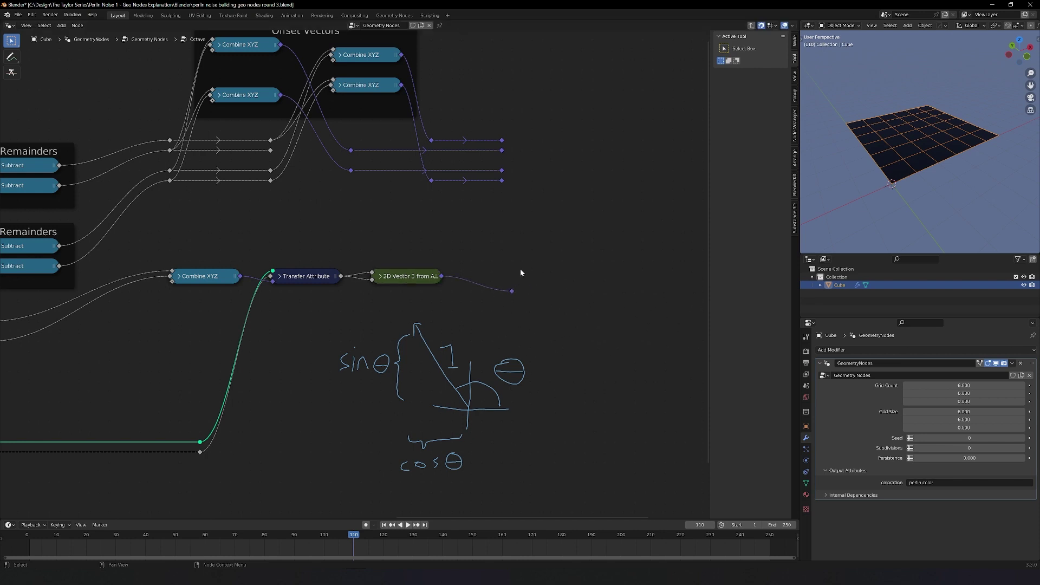
- Erase the handwritten sine and cosine sketch below the nodes
{"action": "scroll", "coordinate": [389, 384], "scroll_direction": "down", "scroll_amount": 3}
{"action": "mouse_move", "coordinate": [12, 56]}
{"action": "left_mouse_down"}
{"action": "mouse_move", "coordinate": [33, 61]}
{"action": "mouse_move", "coordinate": [38, 109]}
{"action": "left_mouse_up"}
{"action": "left_click_drag", "start_coordinate": [417, 335], "coordinate": [440, 398]}
{"action": "left_click", "coordinate": [11, 41]}
- Duplicate the Combine XYZ, Transfer Attribute and 2D Vector 3 from Angle chain for the other three corners and duplicate the location reroutes
{"action": "mouse_move", "coordinate": [379, 325]}
{"action": "middle_mouse_down"}
{"action": "mouse_move", "coordinate": [477, 335]}
{"action": "mouse_move", "coordinate": [388, 328]}
{"action": "mouse_move", "coordinate": [499, 312]}
{"action": "middle_mouse_up"}
{"action": "key", "text": "shift+d"}
{"action": "left_click", "coordinate": [534, 329]}
{"action": "key", "text": "shift+d"}
{"action": "left_click", "coordinate": [597, 301]}
{"action": "left_click_drag", "start_coordinate": [147, 359], "coordinate": [195, 314]}
{"action": "key", "text": "shift+d"}
{"action": "left_click", "coordinate": [281, 322]}
{"action": "right_click_drag", "start_coordinate": [166, 345], "coordinate": [267, 348], "text": "alt"}
- Link the rounded location lines to the Combine XYZ inputs of the duplicated chains
{"action": "scroll", "coordinate": [524, 273], "scroll_direction": "up", "scroll_amount": 4}
{"action": "right_click_drag", "start_coordinate": [171, 370], "coordinate": [522, 382], "text": "alt"}
{"action": "middle_click_drag", "start_coordinate": [511, 352], "coordinate": [305, 352]}
{"action": "right_click_drag", "start_coordinate": [314, 337], "coordinate": [358, 271], "text": "alt"}
{"action": "right_click_drag", "start_coordinate": [315, 368], "coordinate": [358, 273], "text": "alt"}
{"action": "right_click_drag", "start_coordinate": [315, 378], "coordinate": [358, 302], "text": "alt"}
{"action": "key", "text": "shift+d"}
{"action": "left_click", "coordinate": [345, 337]}
{"action": "right_click_drag", "start_coordinate": [306, 279], "coordinate": [346, 338], "text": "alt"}
- Add reroutes for the influence vector outputs and extend the offset vector lines past the new chains
{"action": "middle_click_drag", "start_coordinate": [645, 368], "coordinate": [510, 356]}
{"action": "key", "text": "shift+d"}
{"action": "left_click", "coordinate": [615, 384]}
{"action": "right_click_drag", "start_coordinate": [543, 325], "coordinate": [594, 333], "text": "alt"}
{"action": "right_click_drag", "start_coordinate": [201, 154], "coordinate": [593, 164], "text": "alt"}
{"action": "right_click_drag", "start_coordinate": [201, 184], "coordinate": [593, 184], "text": "alt"}
{"action": "right_click_drag", "start_coordinate": [201, 194], "coordinate": [593, 195], "text": "alt"}
- Extend the mesh and Named Attribute lines and link them to the last two Transfer Attribute nodes
{"action": "scroll", "coordinate": [407, 359], "scroll_direction": "down", "scroll_amount": 3}
{"action": "key", "text": "shift+d"}
{"action": "left_click", "coordinate": [555, 432]}
{"action": "right_click_drag", "start_coordinate": [508, 404], "coordinate": [546, 249], "text": "alt"}
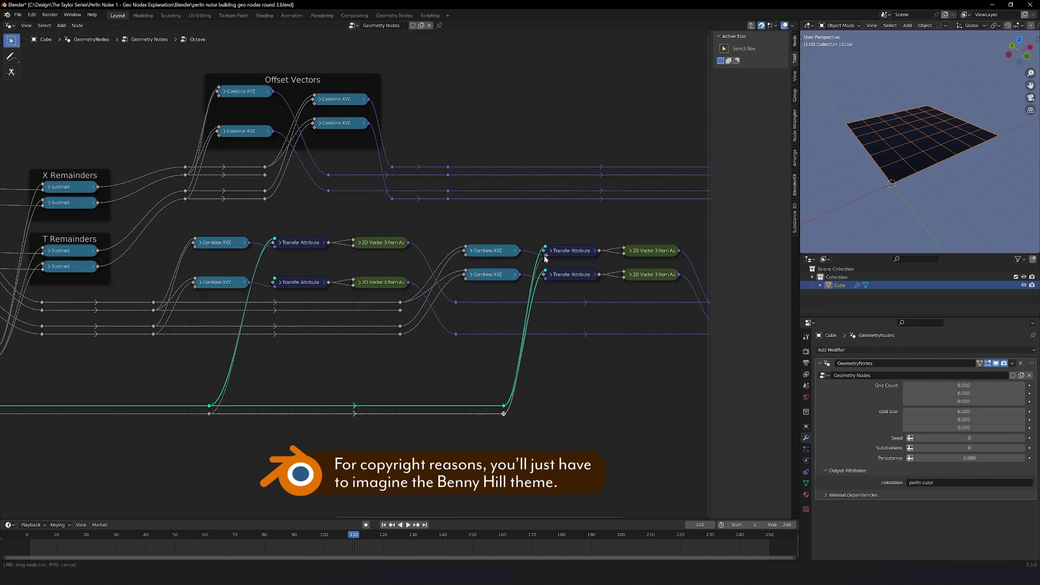
- Edit the 2D Vector 3 from Angle group so that it uses a single Value input
{"action": "scroll", "coordinate": [449, 358], "scroll_direction": "up", "scroll_amount": 3}
{"action": "key", "text": "Tab"}
{"action": "left_click", "coordinate": [794, 96]}
{"action": "key", "text": "Tab"}
- Join the four angle vector chains in a frame labelled "Influence Vectors"
{"action": "key", "text": "ctrl+j"}
{"action": "key", "text": "F2"}
{"action": "type", "text": "Influence Vectors"}
{"action": "key", "text": "Return"}
- Rearrange the Influence Vectors frame and its neighbouring reroutes below Offset Vectors, and maximize the node editor
{"action": "left_click_drag", "start_coordinate": [143, 236], "coordinate": [379, 288]}
{"action": "key", "text": "g"}
{"action": "left_click", "coordinate": [379, 279]}
{"action": "right_click_drag", "start_coordinate": [169, 403], "coordinate": [233, 287], "text": "alt"}
{"action": "middle_click_drag", "start_coordinate": [208, 419], "coordinate": [241, 417]}
{"action": "key", "text": "ctrl+space"}
{"action": "scroll", "coordinate": [578, 498], "scroll_direction": "up", "scroll_amount": 1}
{"action": "middle_click_drag", "start_coordinate": [578, 497], "coordinate": [672, 515]}
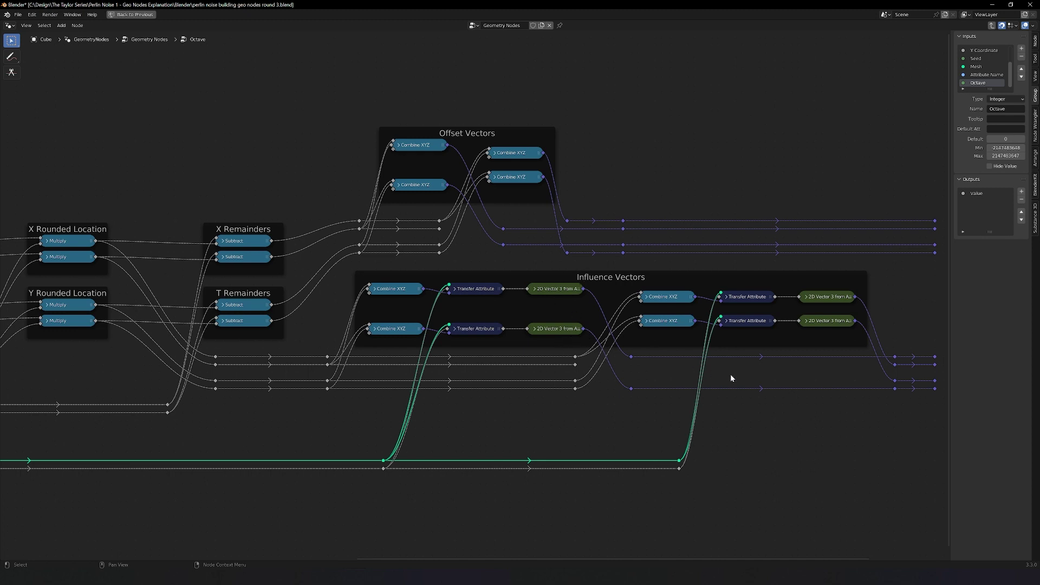
- Add a collapsed Vector Math node set to Dot Product, fed by the first offset vector and first influence vector
{"action": "middle_click_drag", "start_coordinate": [728, 377], "coordinate": [423, 382]}
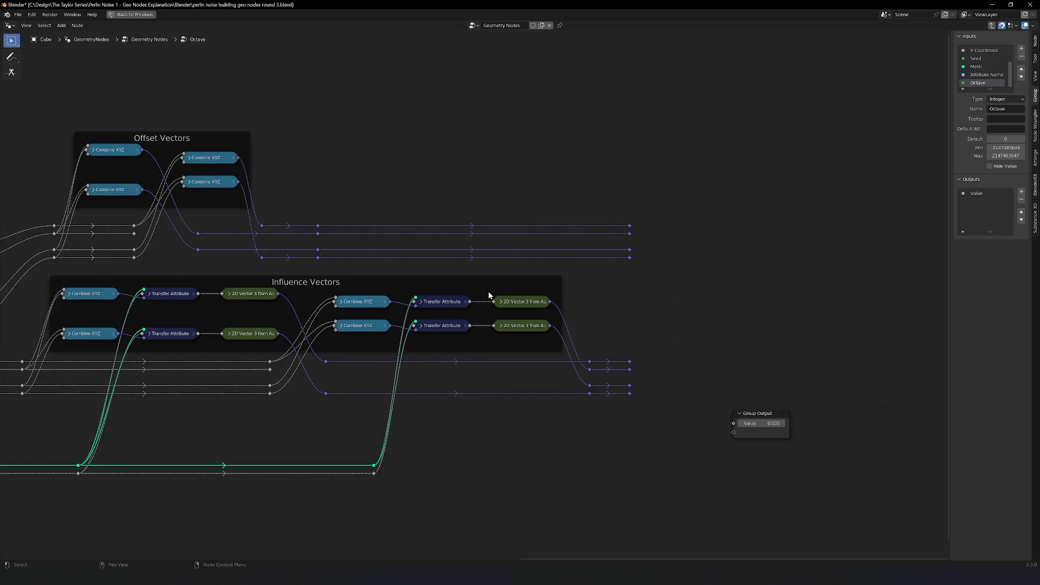
{"action": "scroll", "coordinate": [489, 295], "scroll_direction": "up", "scroll_amount": 2}
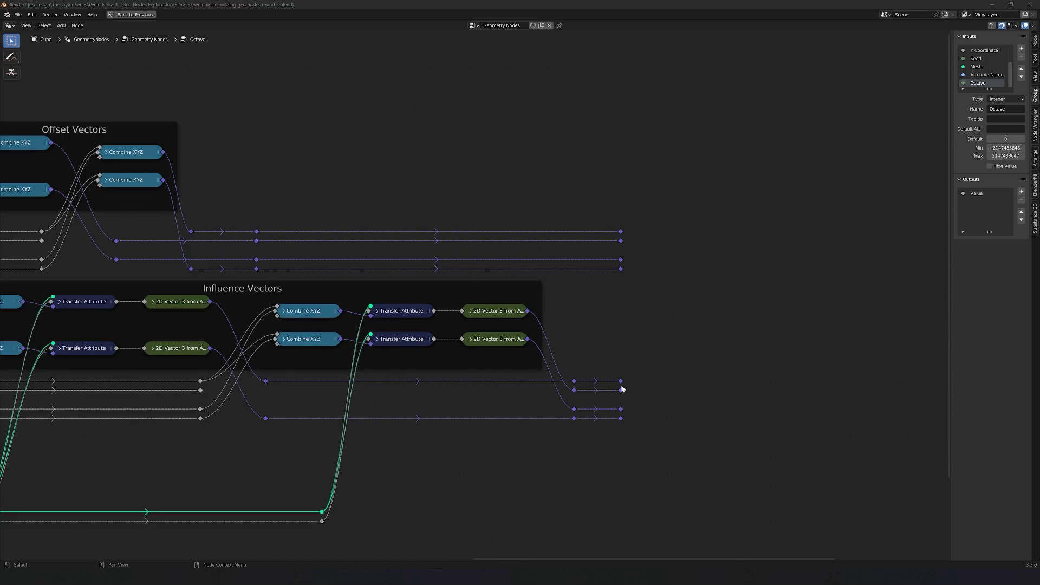
{"action": "key", "text": "shift+a"}
{"action": "type", "text": "vector"}
{"action": "left_click", "coordinate": [701, 336]}
{"action": "left_click", "coordinate": [705, 342]}
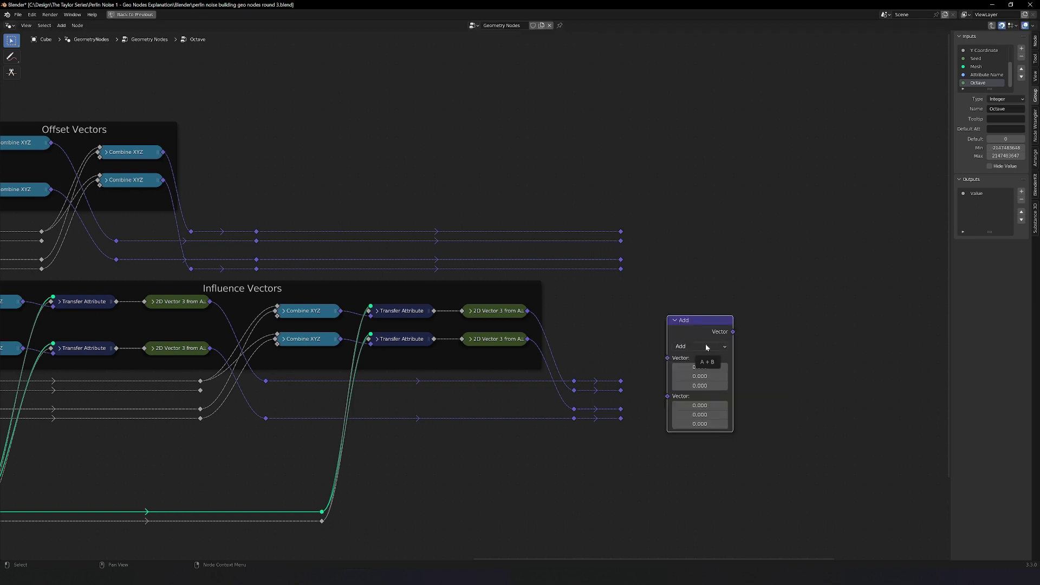
{"action": "left_click", "coordinate": [707, 346]}
{"action": "left_click", "coordinate": [707, 466]}
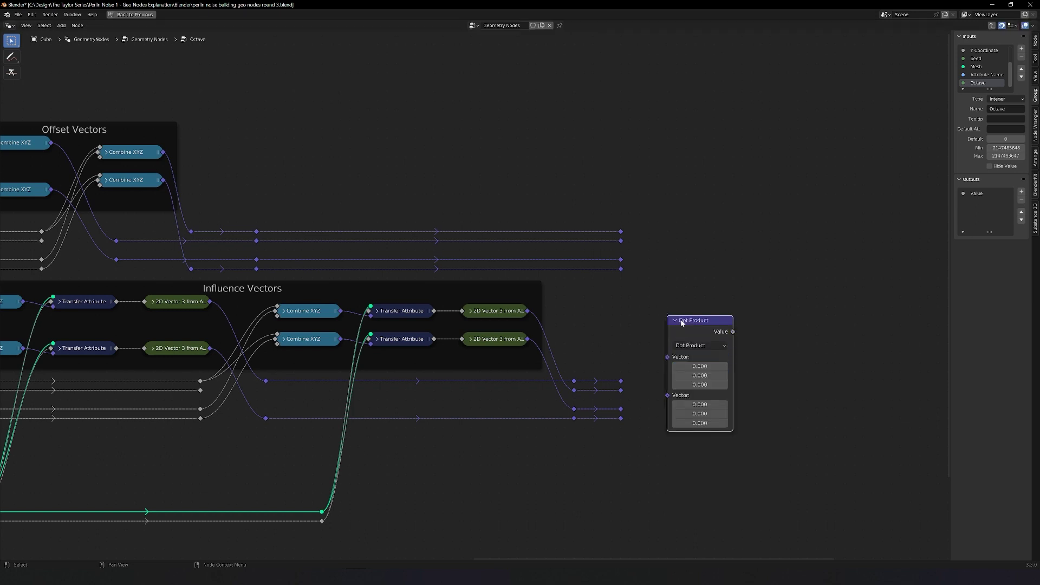
{"action": "left_click", "coordinate": [674, 323]}
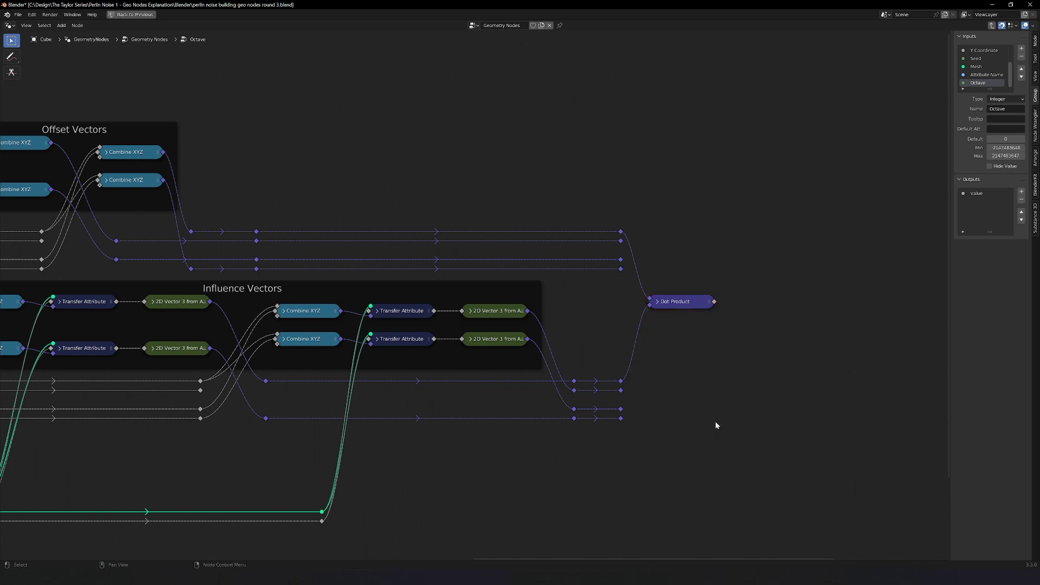
- Duplicate the Dot Product node into three more copies and extend the offset and influence vector lines with reroutes
{"action": "left_click", "coordinate": [687, 306]}
{"action": "key", "text": "shift+d"}
{"action": "left_click", "coordinate": [699, 364]}
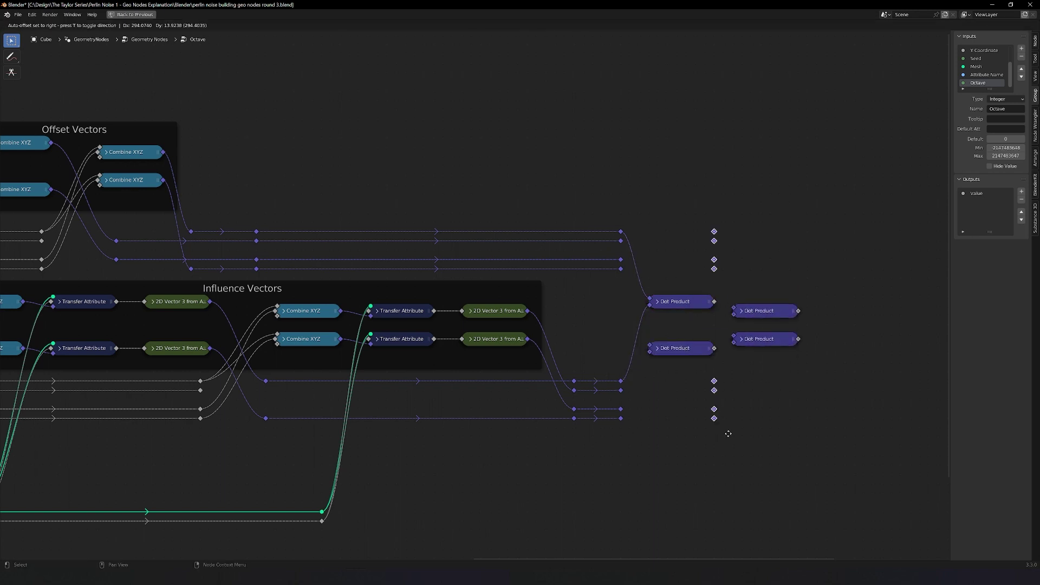
{"action": "left_click", "coordinate": [728, 433]}
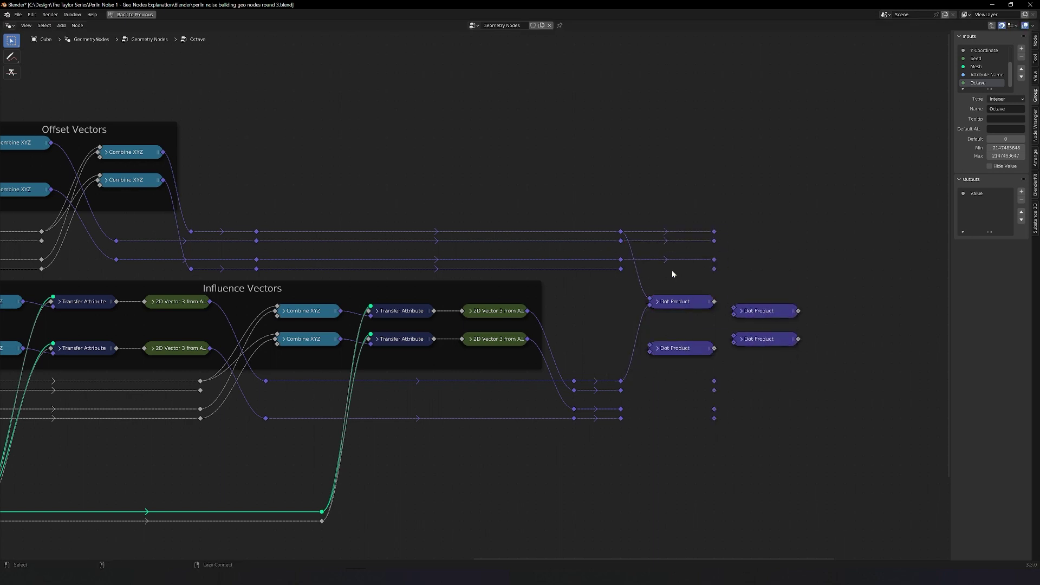
- Connect the remaining Dot Product nodes to their matching offset vector and influence vector lines
{"action": "left_click_drag", "start_coordinate": [621, 259], "coordinate": [649, 344]}
{"action": "left_click_drag", "start_coordinate": [621, 409], "coordinate": [650, 352]}
{"action": "left_click_drag", "start_coordinate": [621, 269], "coordinate": [650, 344]}
{"action": "left_click_drag", "start_coordinate": [620, 418], "coordinate": [649, 351]}
{"action": "left_click_drag", "start_coordinate": [714, 409], "coordinate": [733, 343]}
{"action": "left_click_drag", "start_coordinate": [714, 259], "coordinate": [733, 336]}
- Duplicate the reroute column beyond the Dot Product nodes and extend the offset vector, influence vector and dot product lines to it
{"action": "key", "text": "shift+d"}
{"action": "left_click", "coordinate": [878, 297]}
{"action": "right_click_drag", "start_coordinate": [714, 419], "coordinate": [863, 409], "text": "alt"}
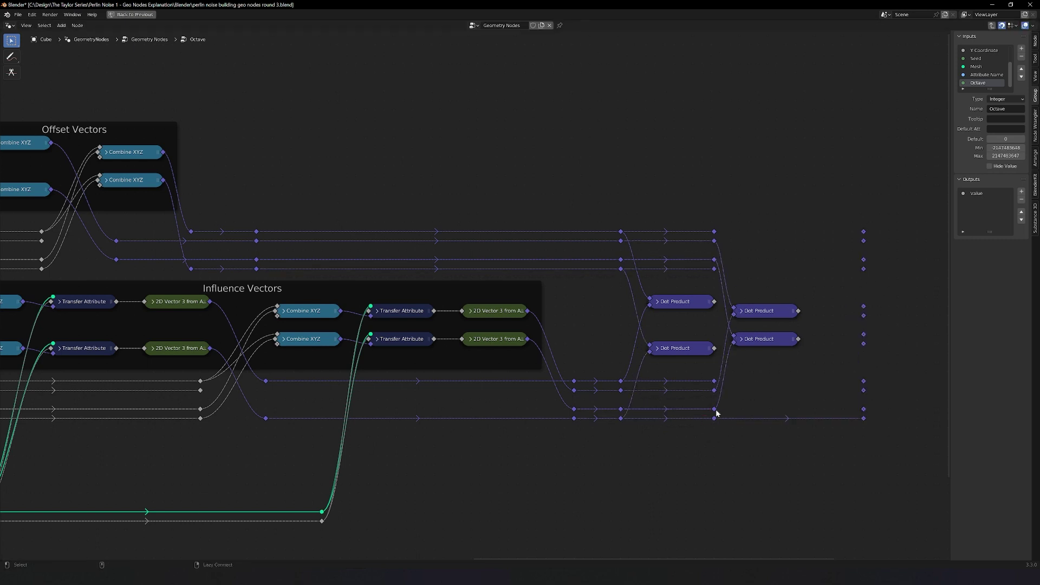
{"action": "right_click_drag", "start_coordinate": [715, 390], "coordinate": [864, 390], "text": "alt"}
{"action": "right_click_drag", "start_coordinate": [715, 381], "coordinate": [863, 381], "text": "alt"}
{"action": "right_click_drag", "start_coordinate": [715, 349], "coordinate": [863, 343], "text": "alt"}
{"action": "right_click_drag", "start_coordinate": [798, 339], "coordinate": [864, 334], "text": "alt"}
{"action": "right_click_drag", "start_coordinate": [798, 310], "coordinate": [860, 321], "text": "alt"}
{"action": "right_click_drag", "start_coordinate": [715, 301], "coordinate": [863, 306], "text": "alt"}
{"action": "mouse_move", "coordinate": [715, 269]}
{"action": "right_mouse_down", "text": "alt"}
{"action": "mouse_move", "coordinate": [863, 269]}
{"action": "mouse_move", "coordinate": [832, 347]}
{"action": "right_mouse_up", "text": "alt"}
{"action": "scroll", "coordinate": [754, 395], "scroll_direction": "down", "scroll_amount": 1}
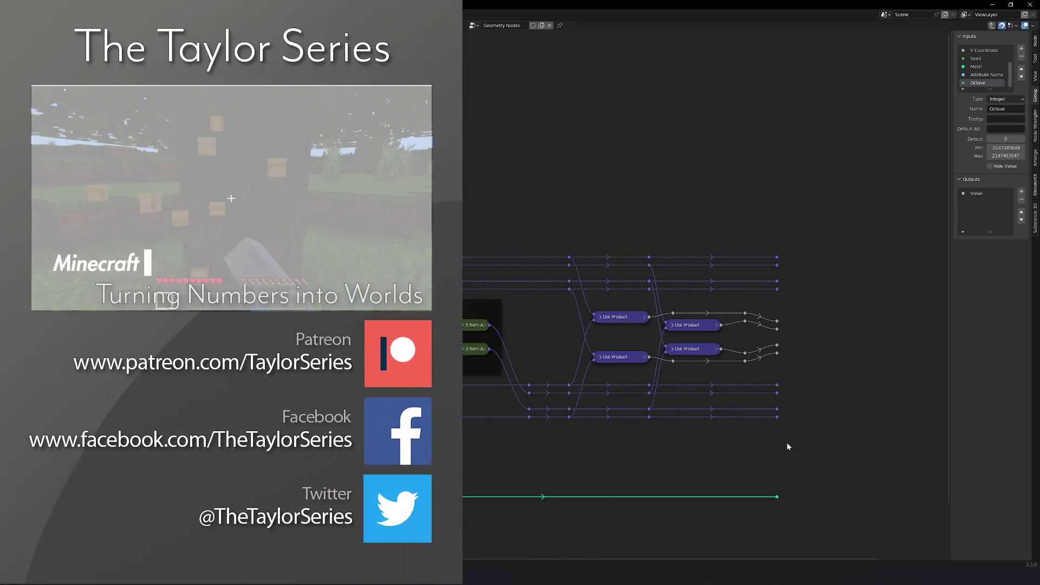
{"action": "left_click_drag", "start_coordinate": [758, 222], "coordinate": [798, 453]}
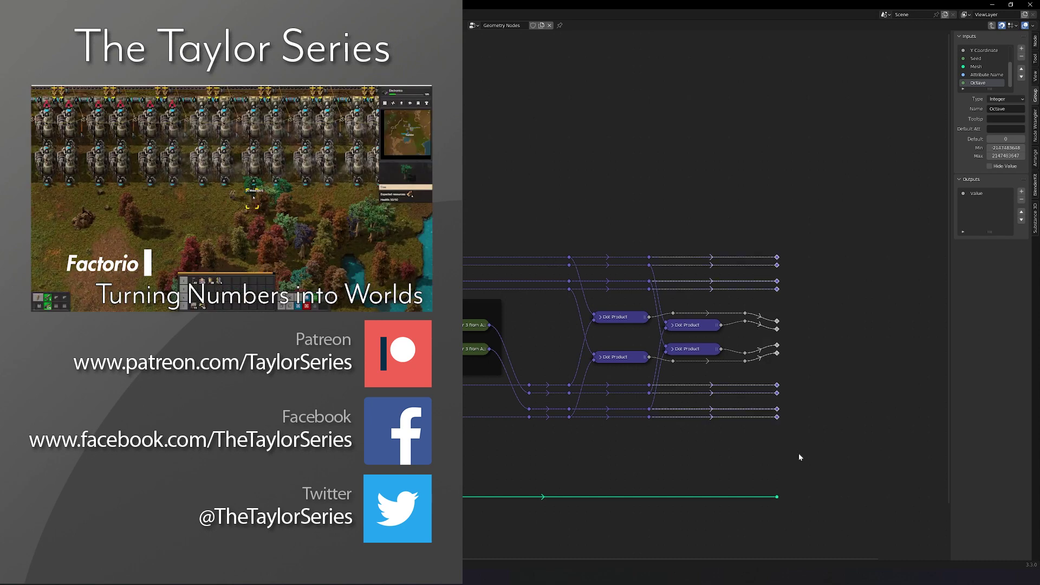
{"action": "left_click", "coordinate": [815, 439]}
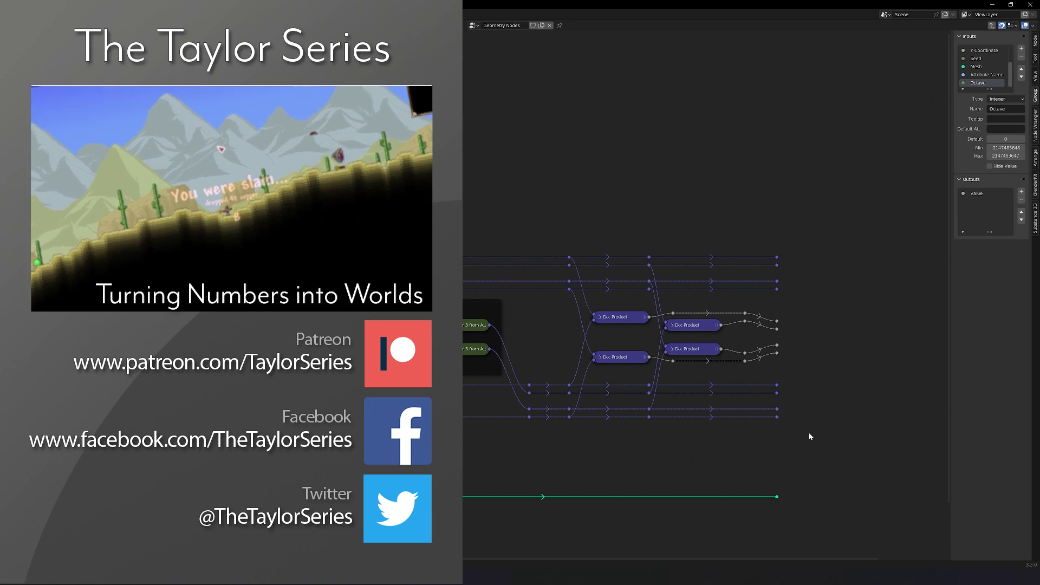